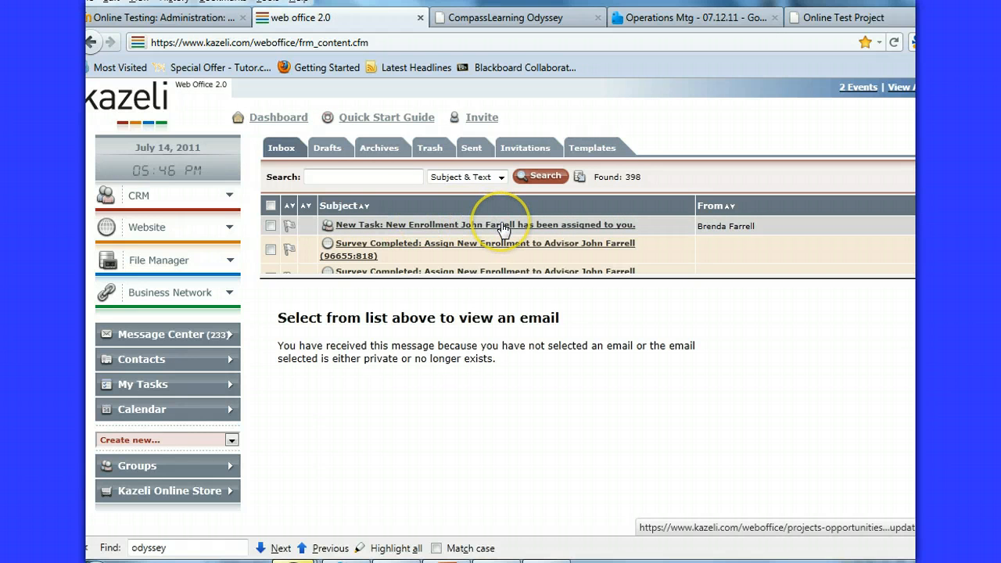
- Open the task message about the newly assigned enrollment and copy the contact ID from its task description
left_click(502, 226)
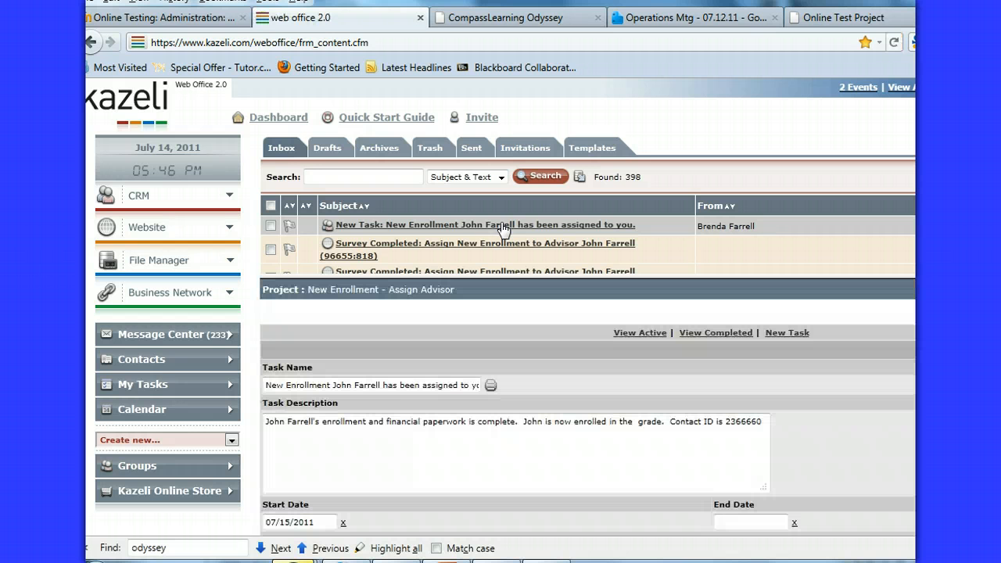
left_click(436, 433)
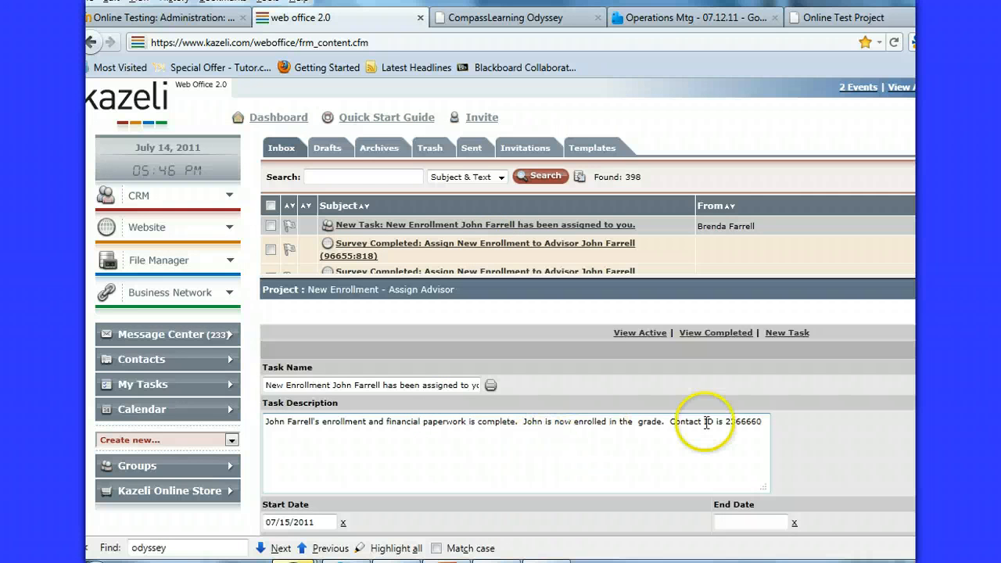
mouse_move(726, 422)
left_mouse_down()
mouse_move(763, 425)
mouse_move(730, 413)
left_mouse_up()
key("ctrl+c")
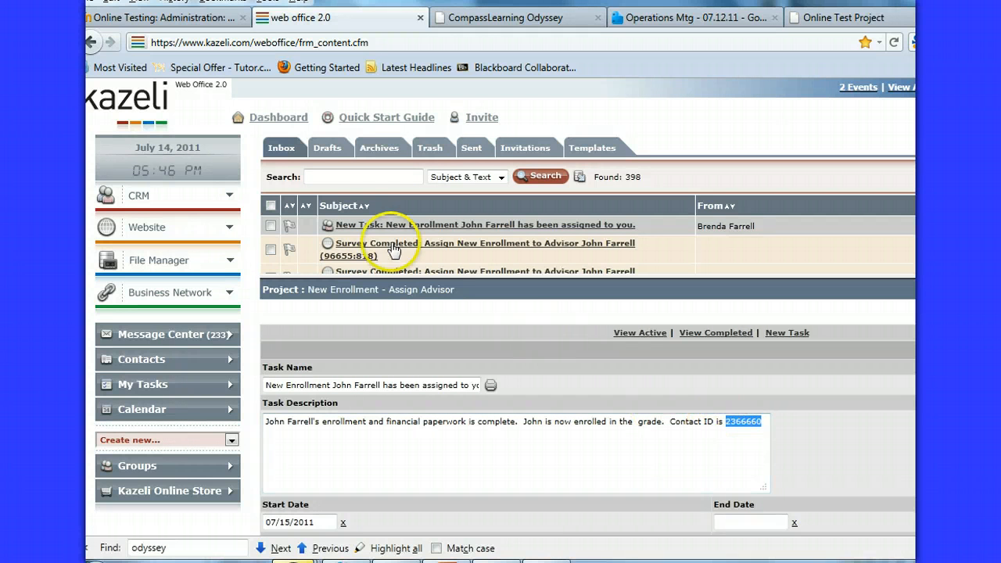
- Search Contacts by Contact ID using the copied number and open the matching student's record
left_click(143, 362)
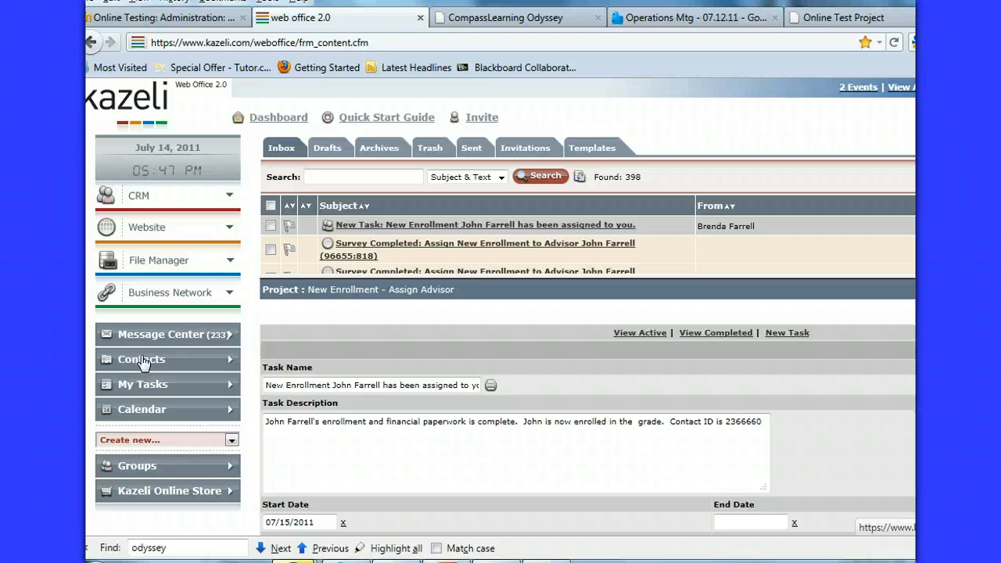
key("ctrl+p")
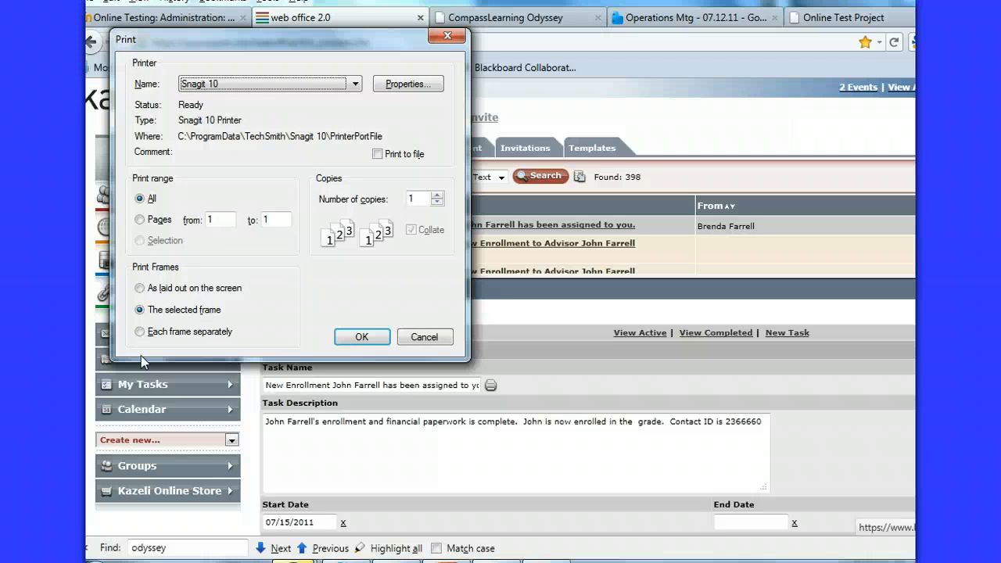
left_click(418, 338)
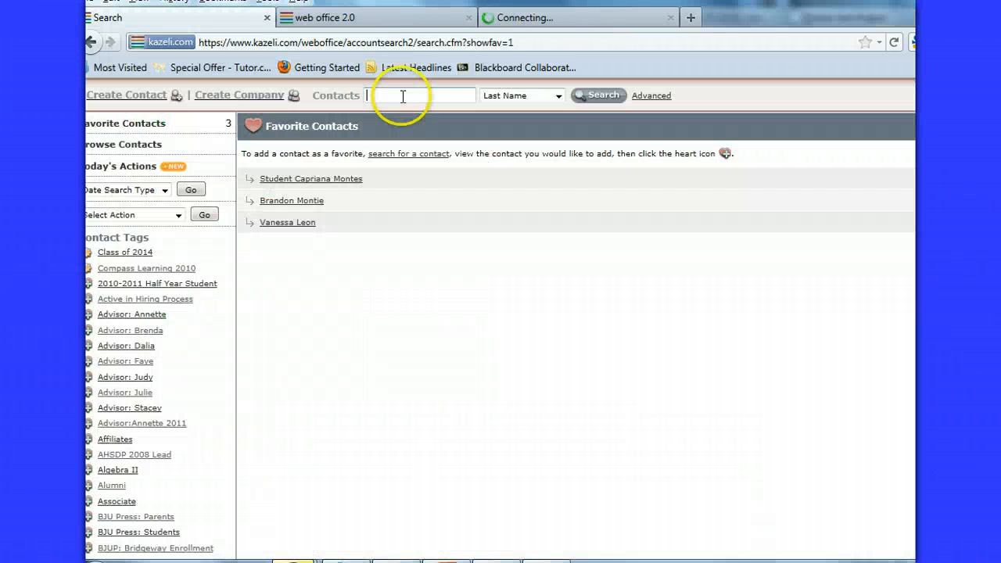
left_click(402, 95)
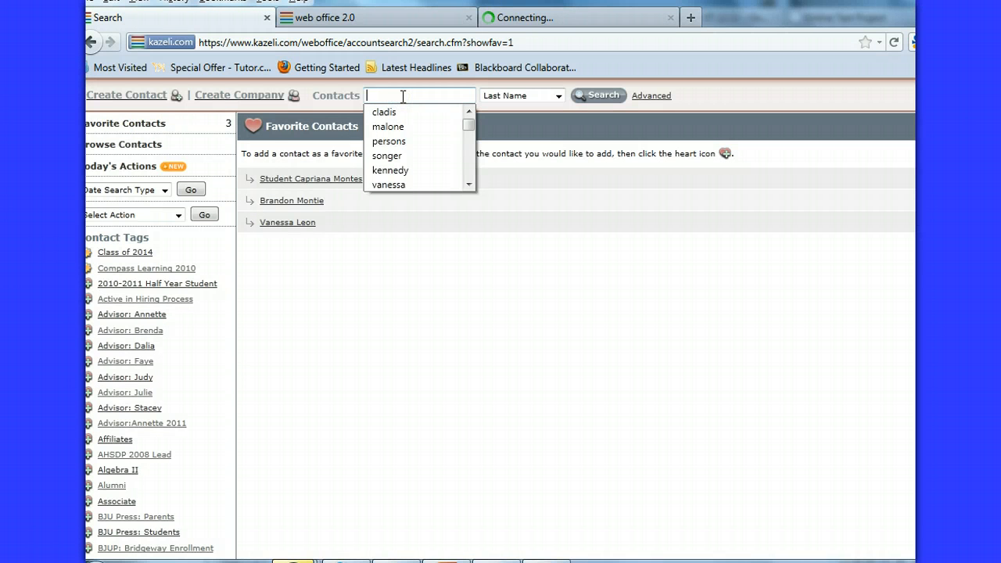
key("ctrl+v")
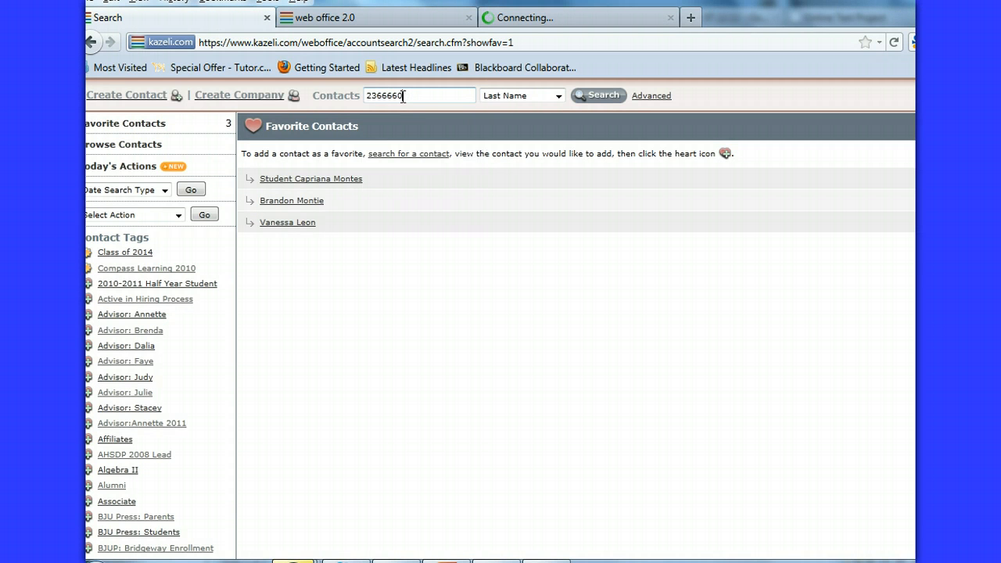
left_click(556, 96)
left_click(524, 166)
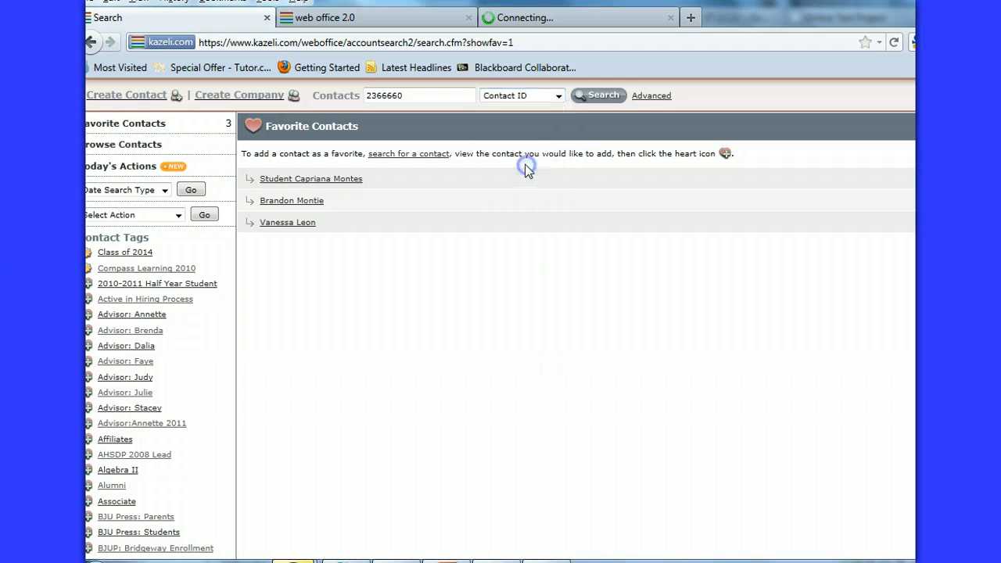
left_click(599, 95)
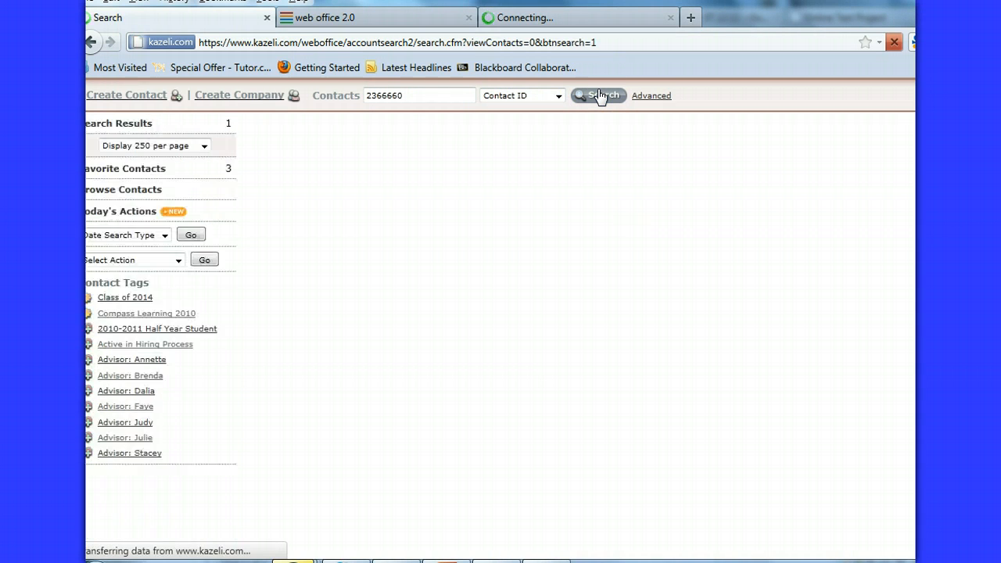
left_click(453, 146)
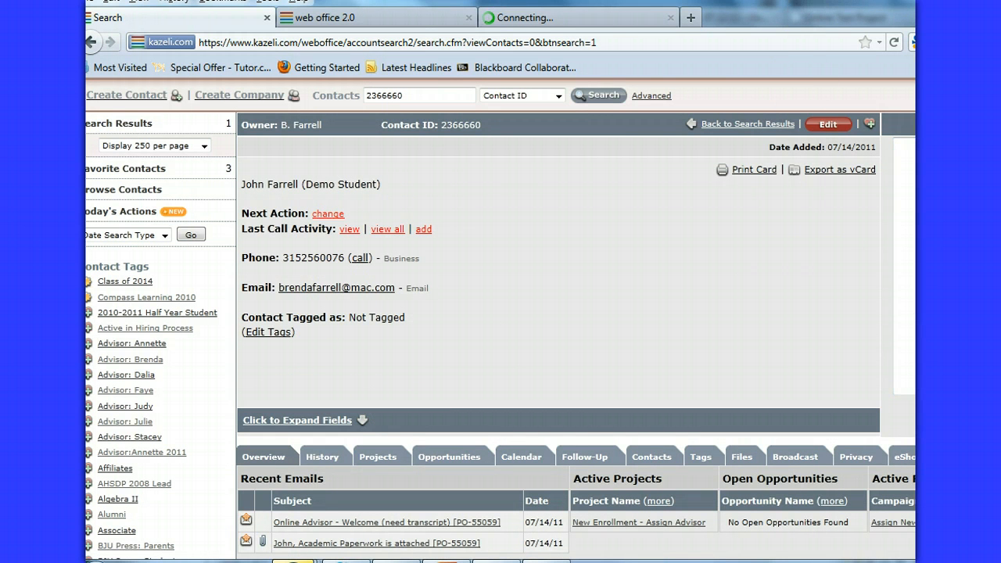
- Bring the notes box of the student's contact record into view and dismiss the search alert
mouse_move(829, 1)
left_mouse_down()
mouse_move(847, 3)
mouse_move(838, 4)
left_mouse_up()
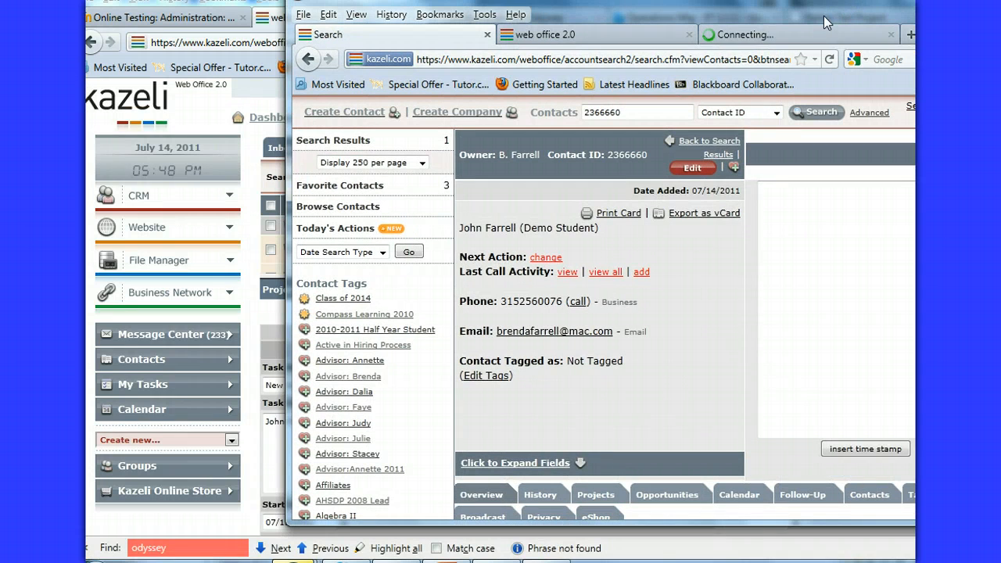
left_click(731, 172)
left_click(768, 182)
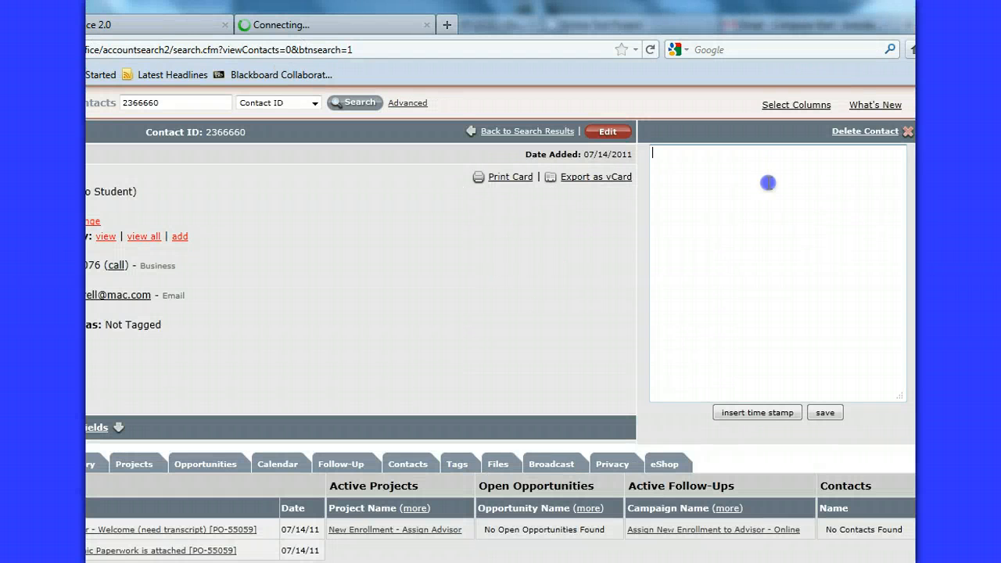
left_click(706, 199)
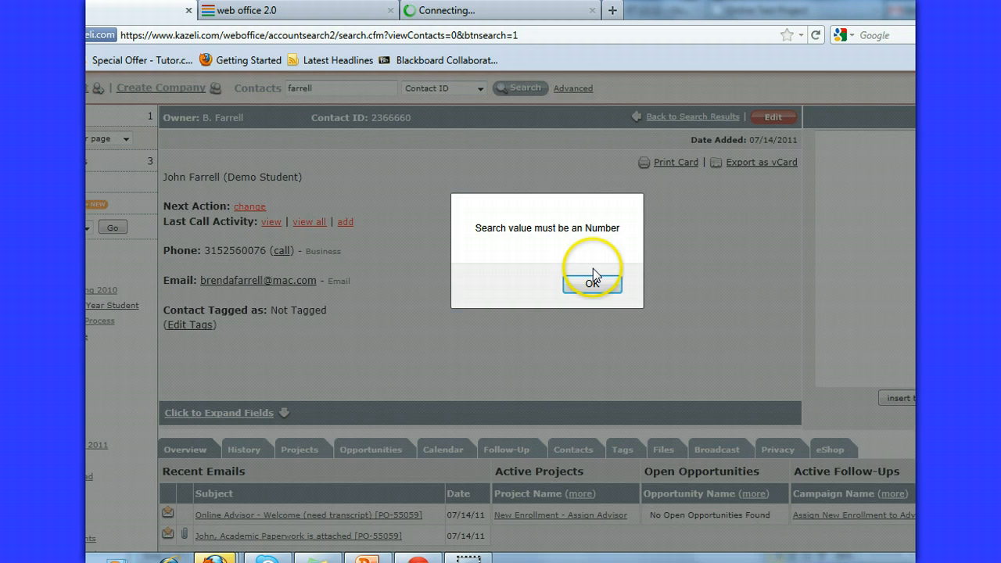
left_click(592, 281)
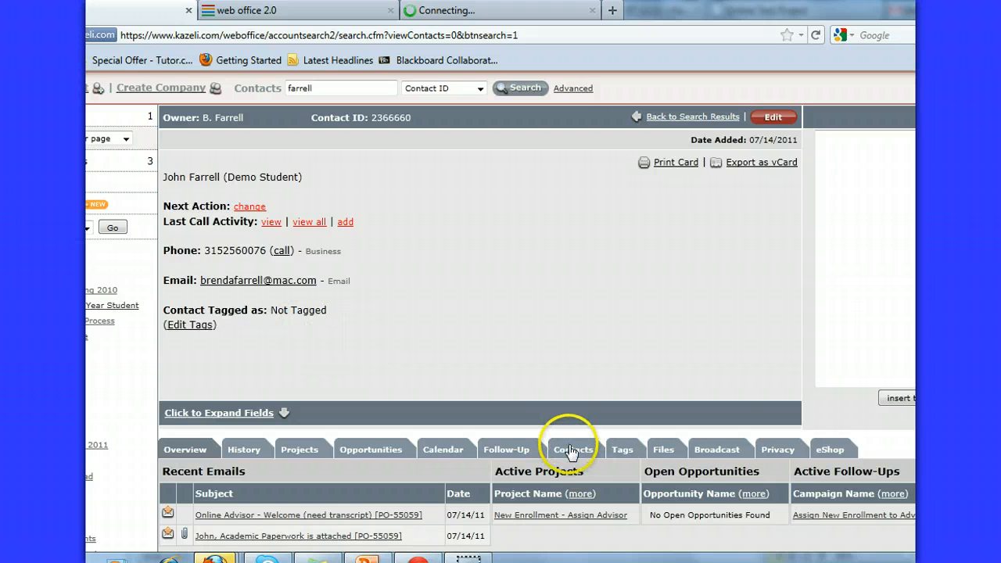
- Add the School Year: 2011-2012 tag to the student's contact record and check the selected tags
left_click(626, 451)
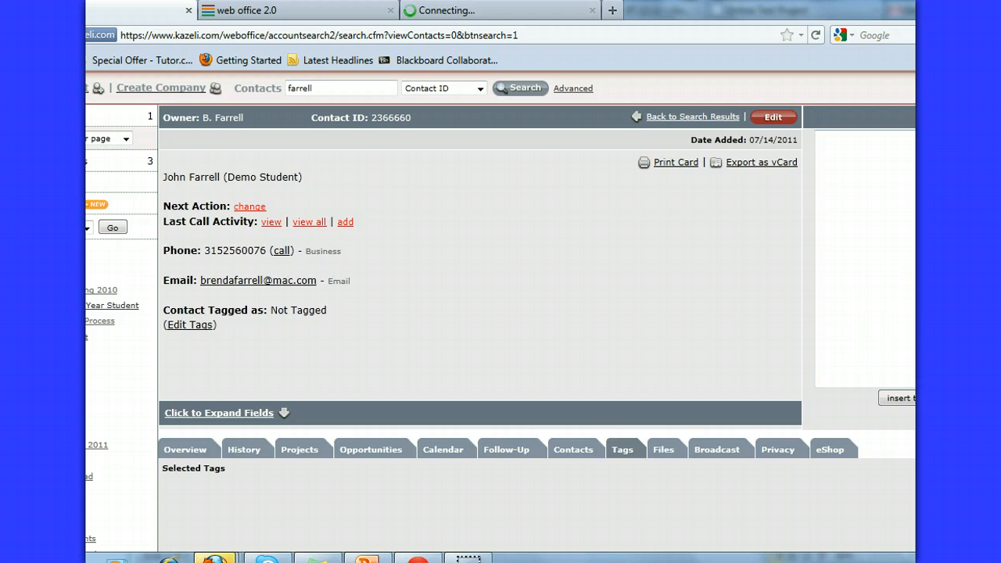
scroll(500, 312, "down", 5)
scroll(500, 313, "down", 1)
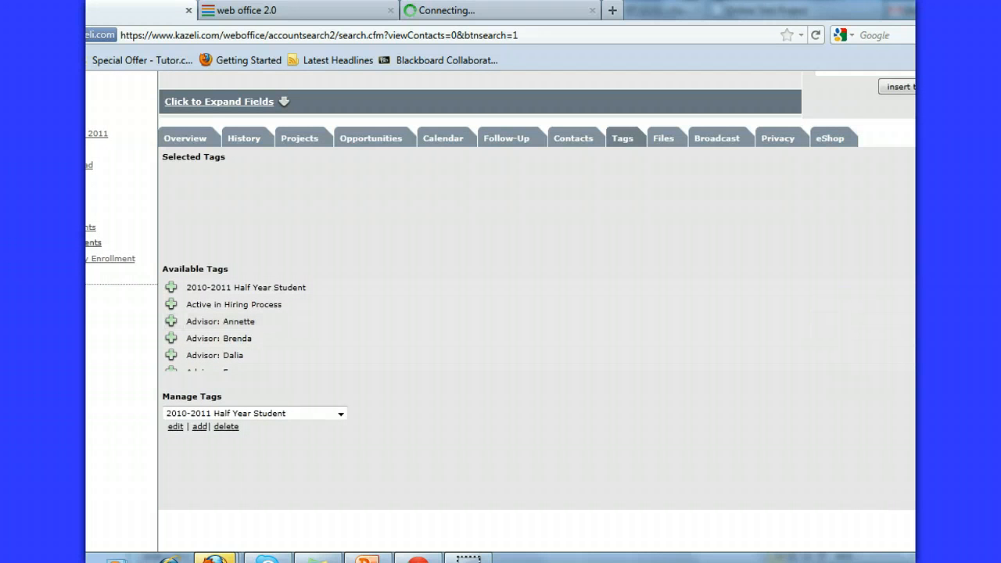
scroll(501, 313, "down", 10)
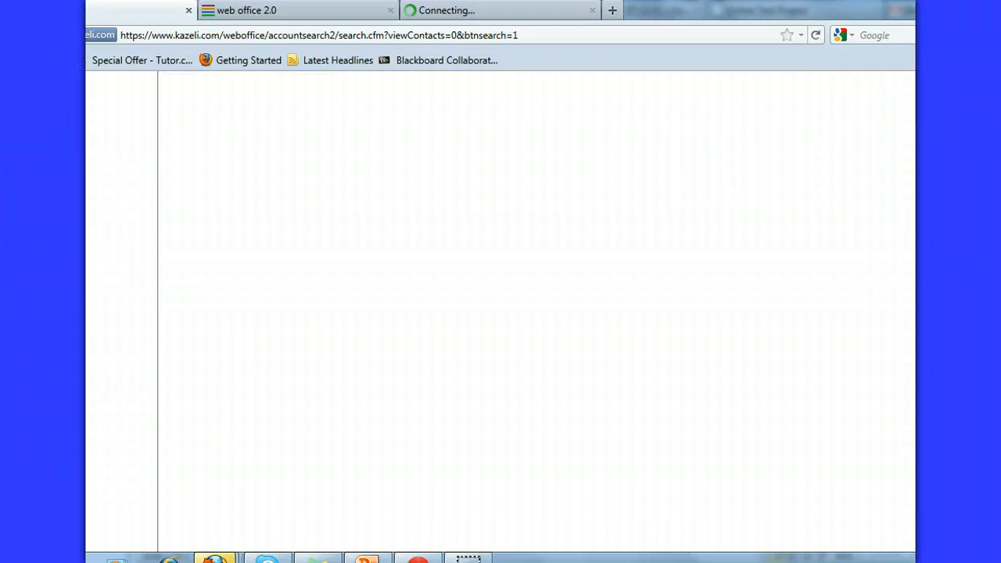
scroll(384, 188, "up", 10)
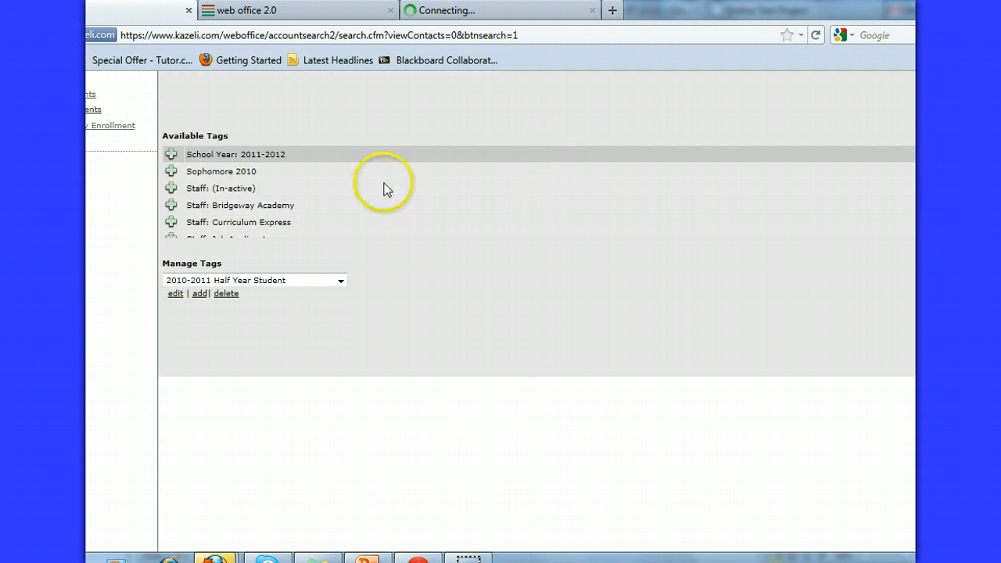
left_click(172, 156)
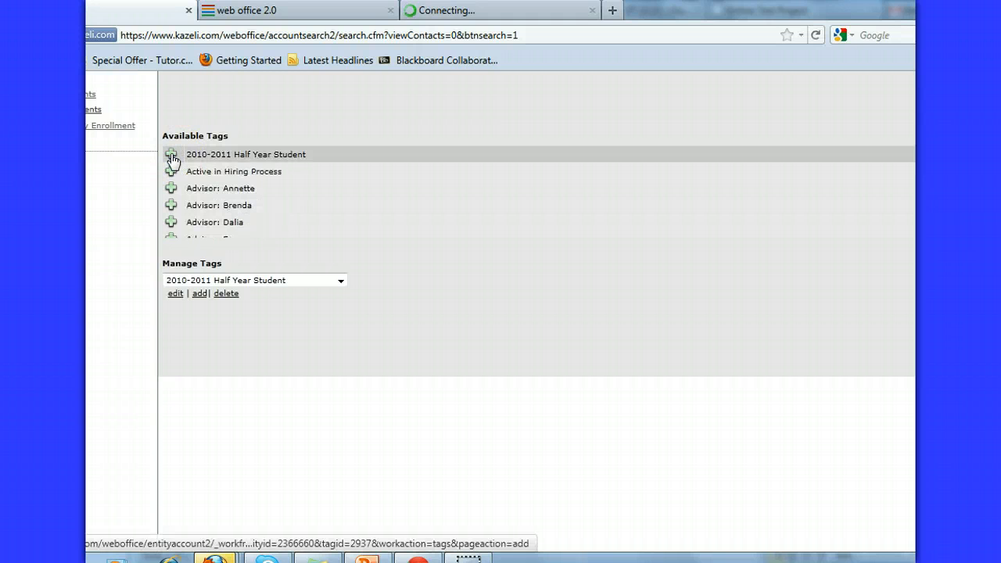
scroll(536, 311, "up", 4)
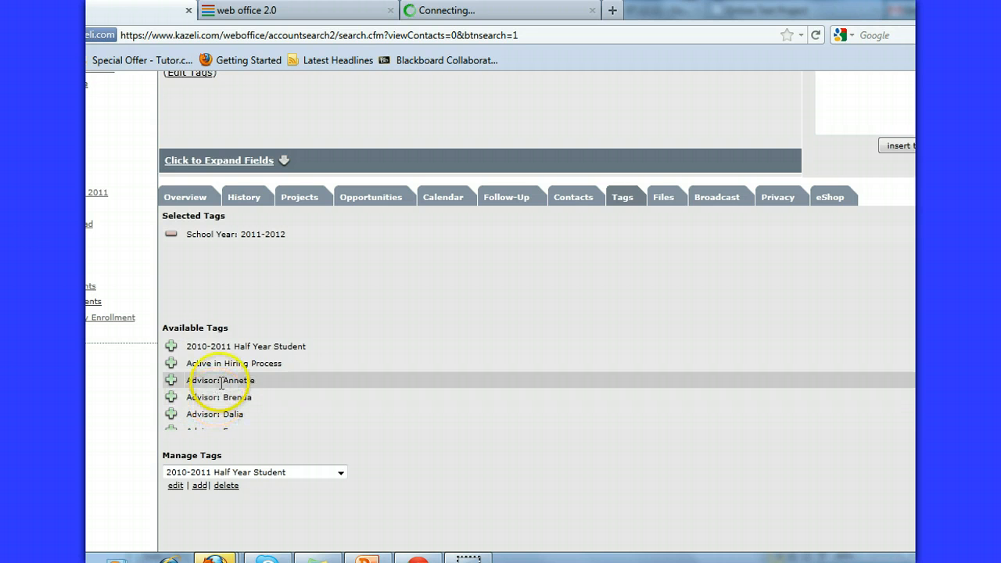
- Examine the available and selected broadcast lists for the student's contact record
left_click(720, 200)
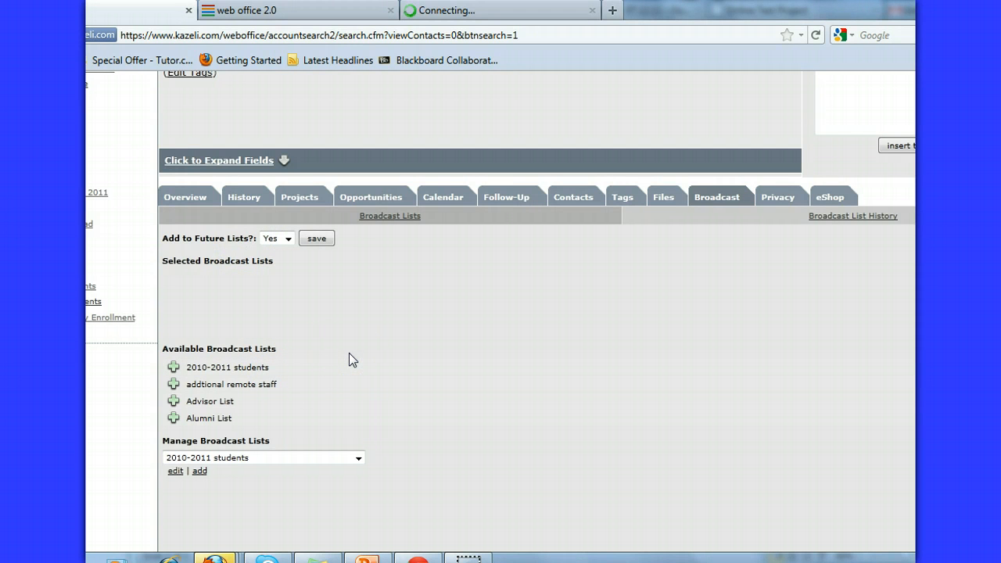
left_click(738, 197)
scroll(500, 312, "up", 5)
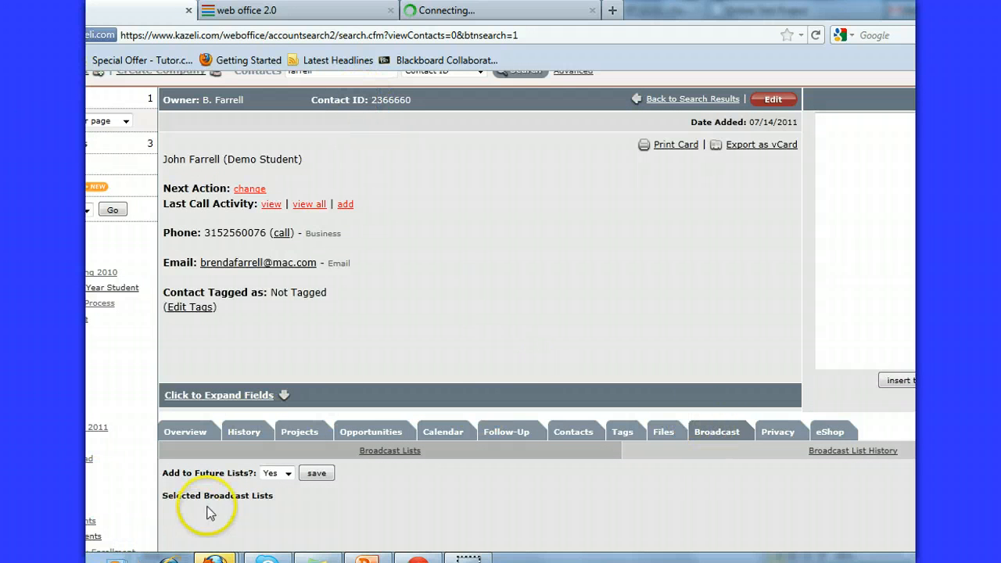
scroll(500, 313, "down", 3)
scroll(500, 312, "up", 4)
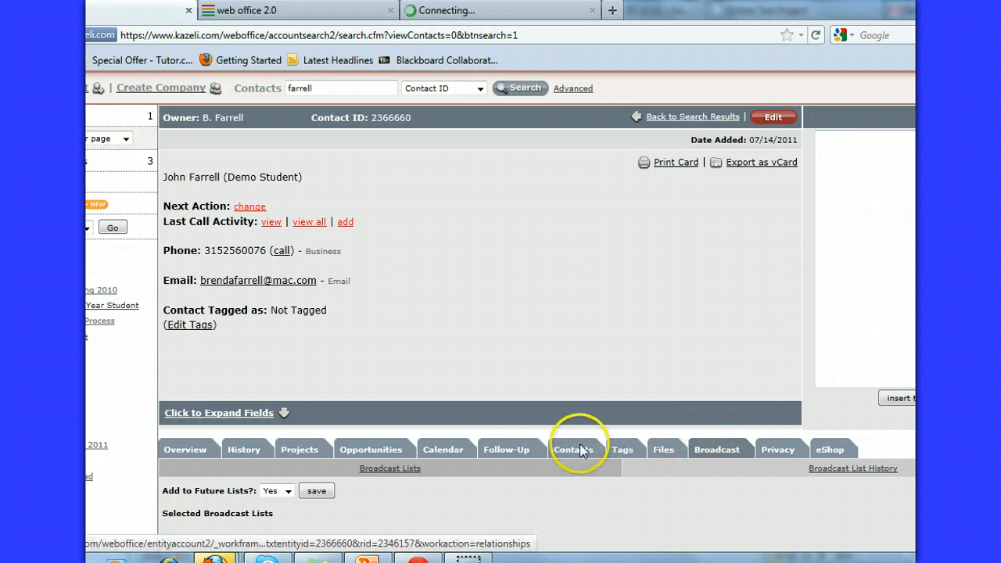
- Review the individual steps of the student's running follow-up campaign, Assign New Enrollment to Advisor - Online
left_click(521, 450)
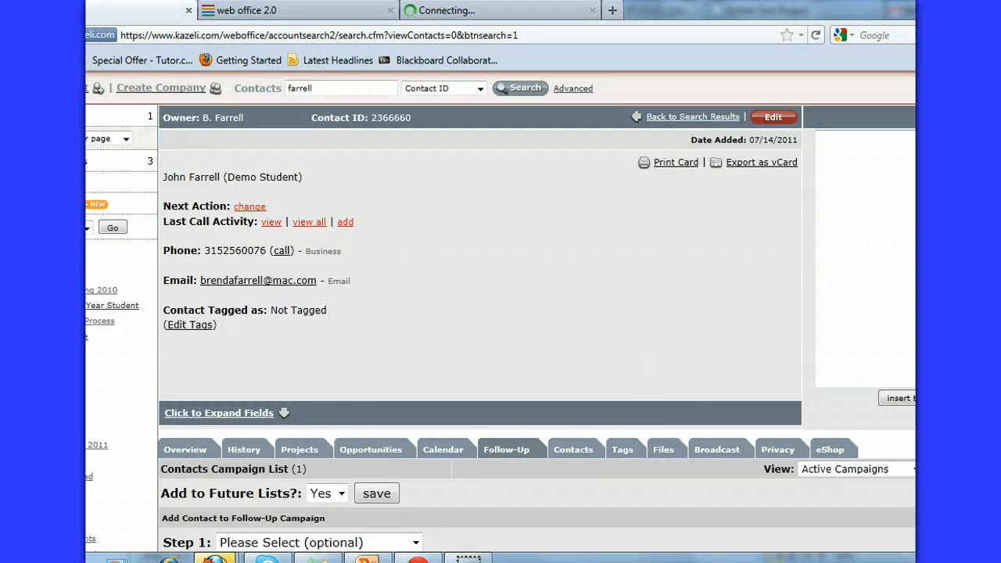
scroll(501, 312, "down", 5)
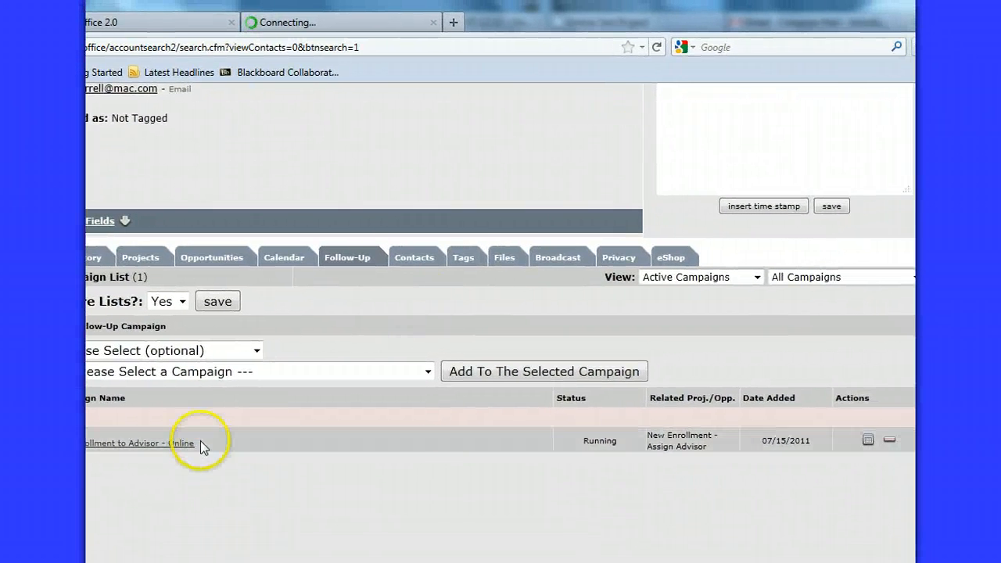
left_click(865, 442)
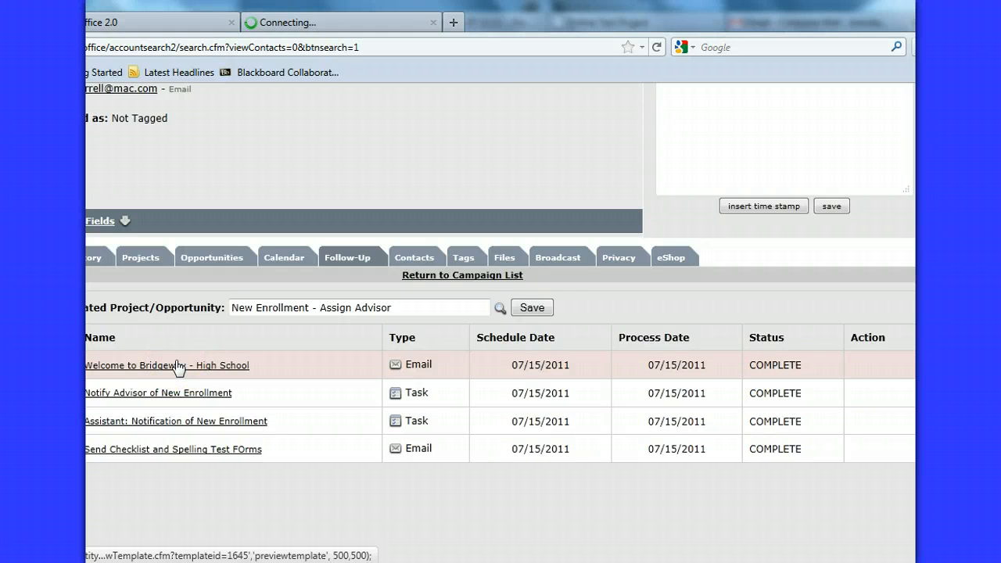
left_click(168, 395)
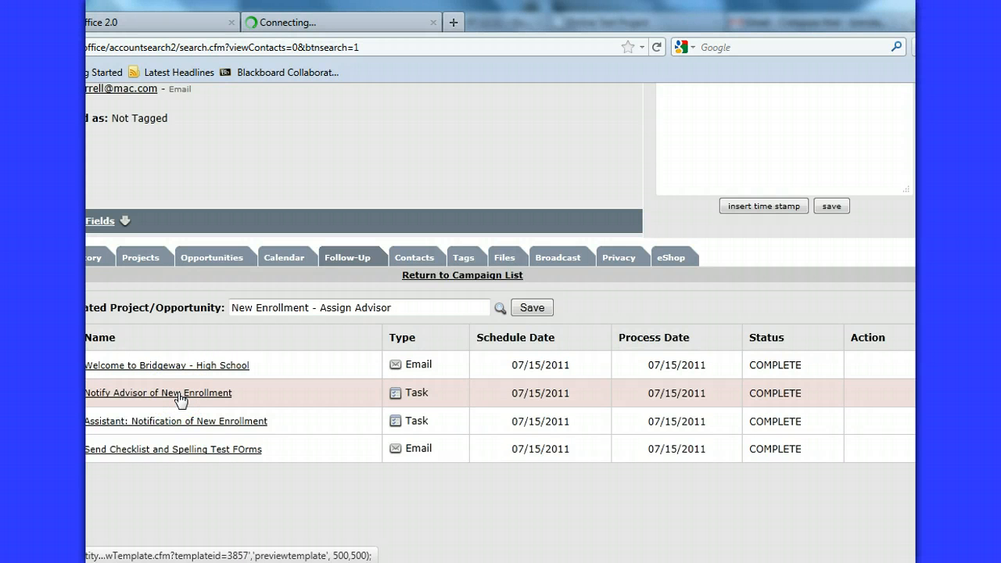
left_click(181, 428)
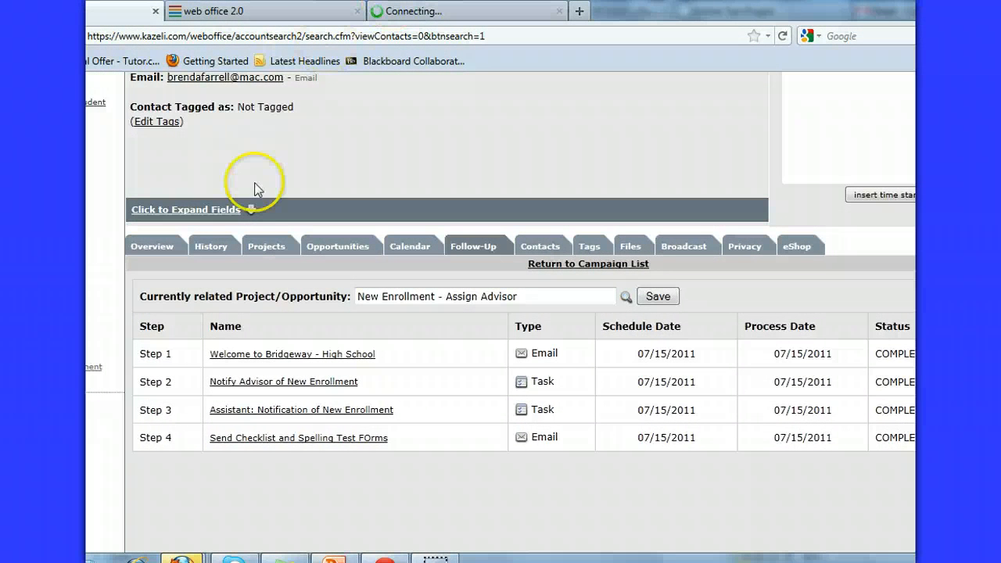
- Open the Online Advisor - Welcome (need transcript) email from the contact's history and read through it
left_click(207, 247)
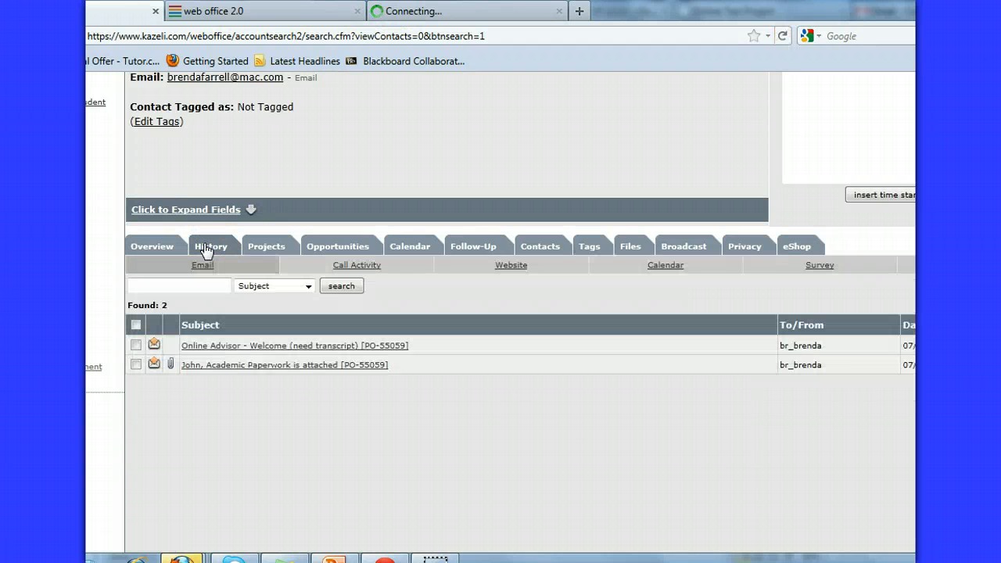
left_click(234, 348)
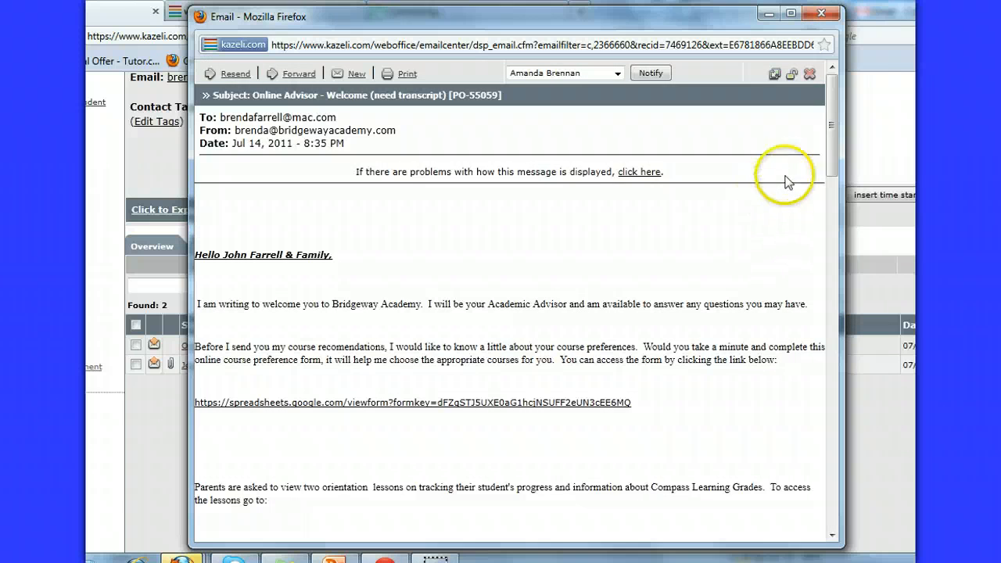
left_click_drag(831, 142, 832, 166)
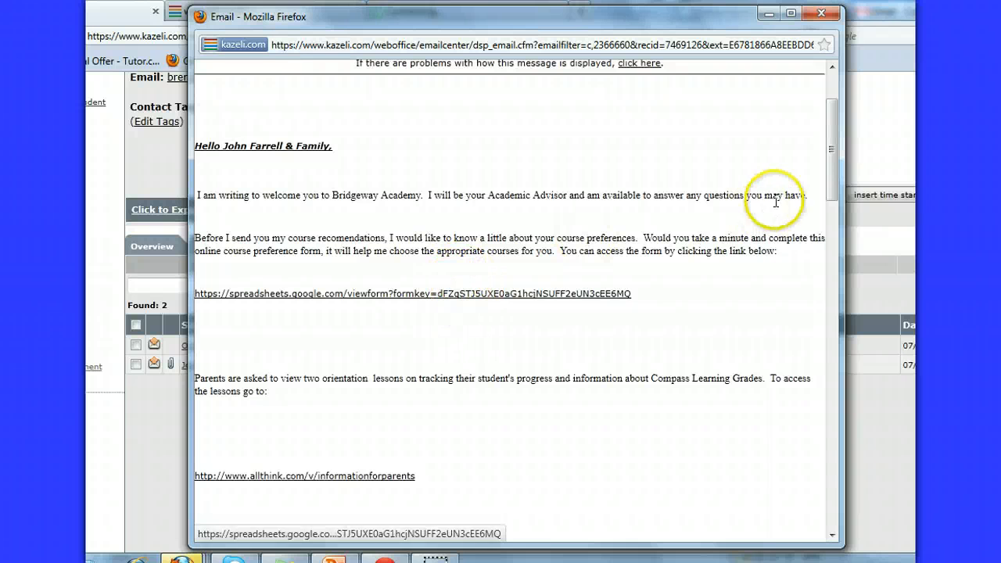
left_click_drag(832, 173, 834, 199)
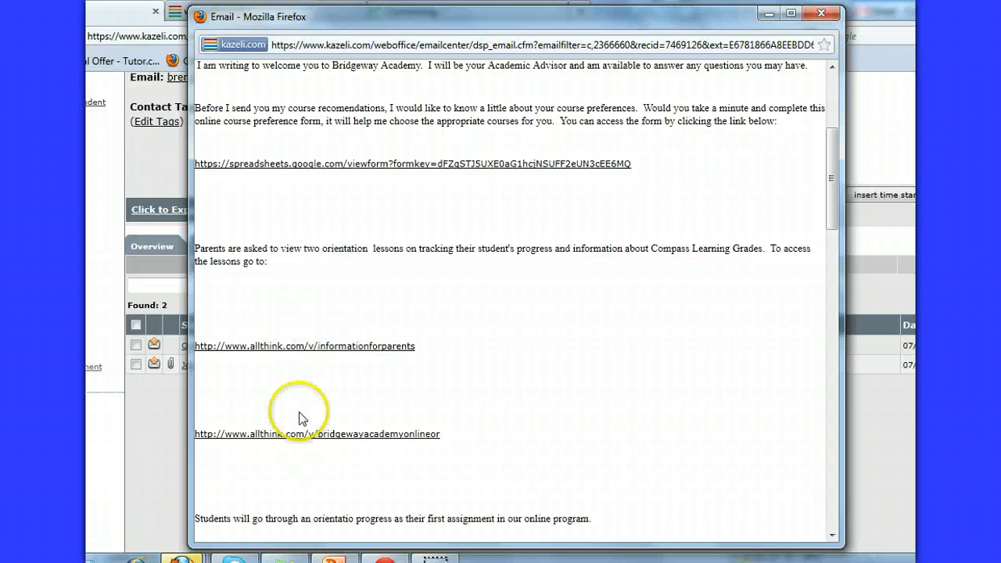
left_click_drag(831, 210, 835, 238)
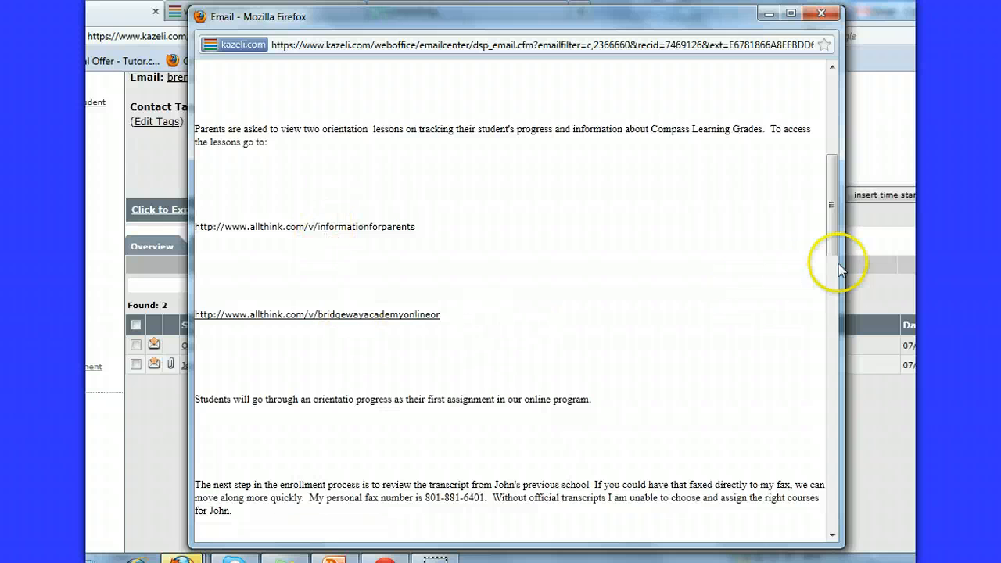
left_click_drag(831, 226, 833, 314)
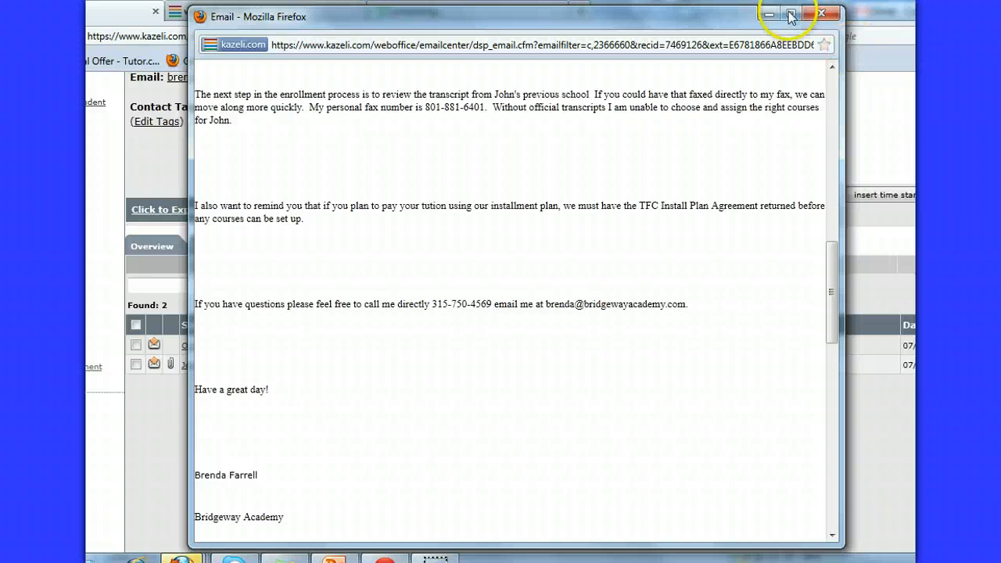
- Close the open email, review the Academic Paperwork email and its attachments from the contact's history, and return to the contact record
left_click(820, 13)
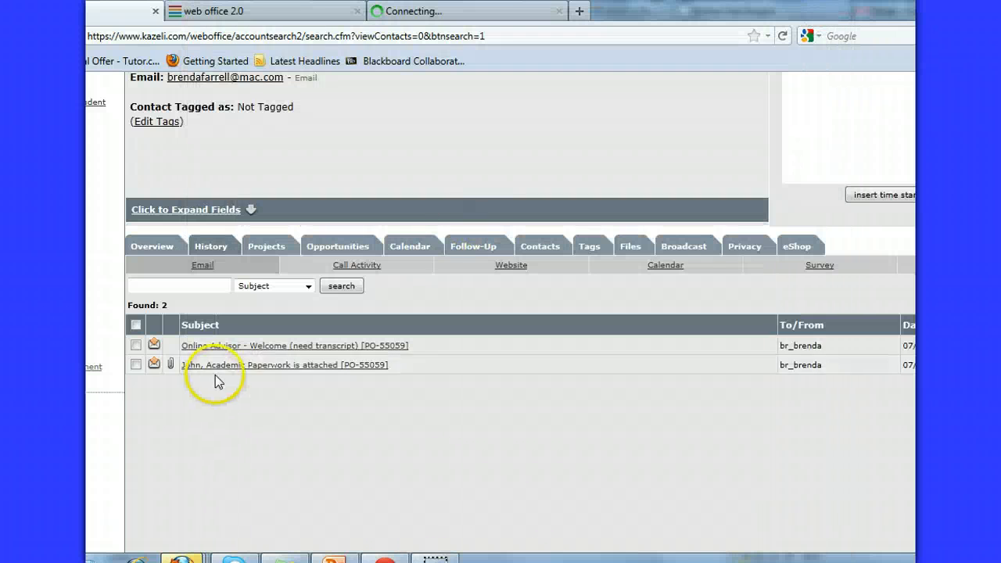
left_click(231, 366)
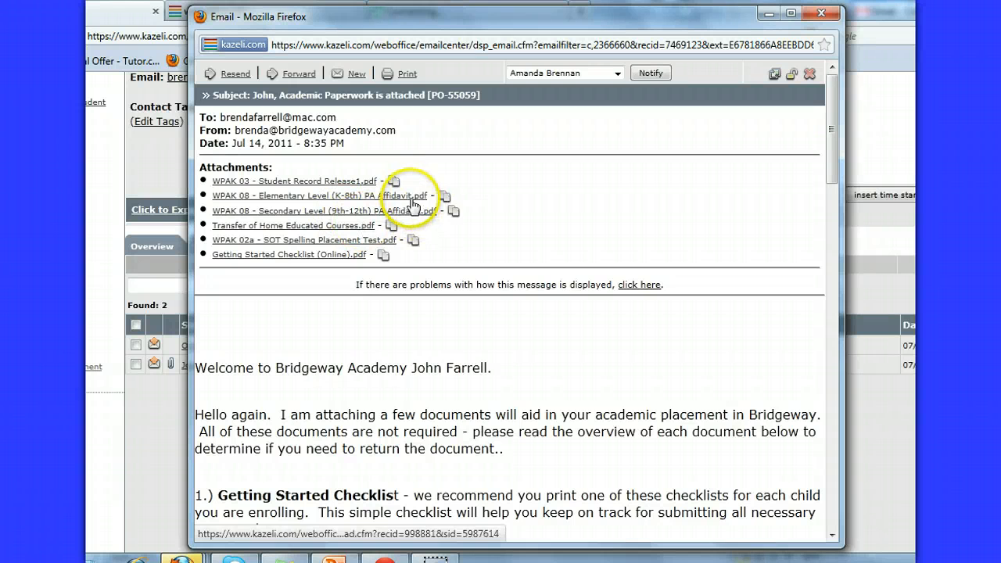
left_click_drag(391, 211, 411, 241)
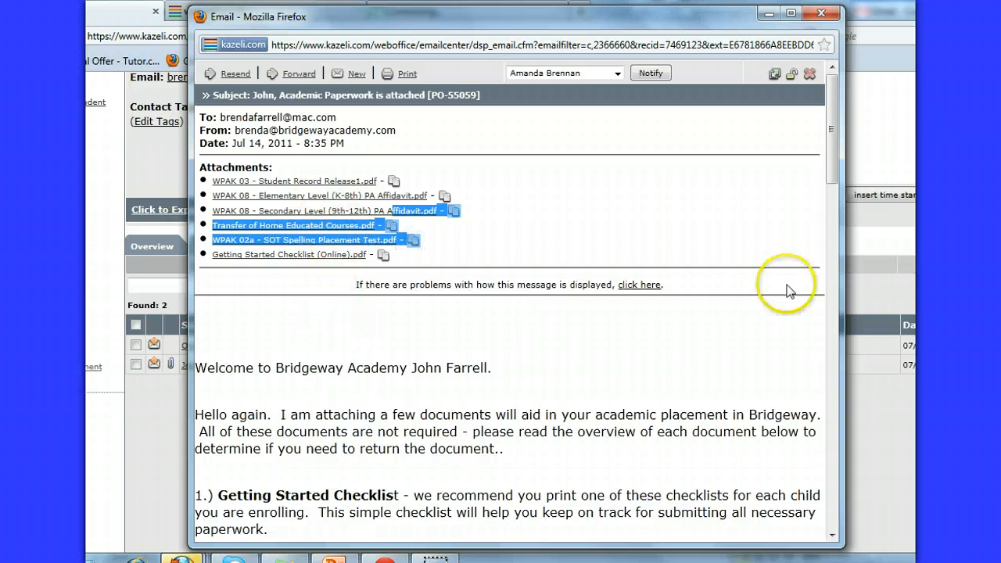
mouse_move(837, 167)
left_mouse_down()
mouse_move(828, 352)
mouse_move(830, 81)
left_mouse_up()
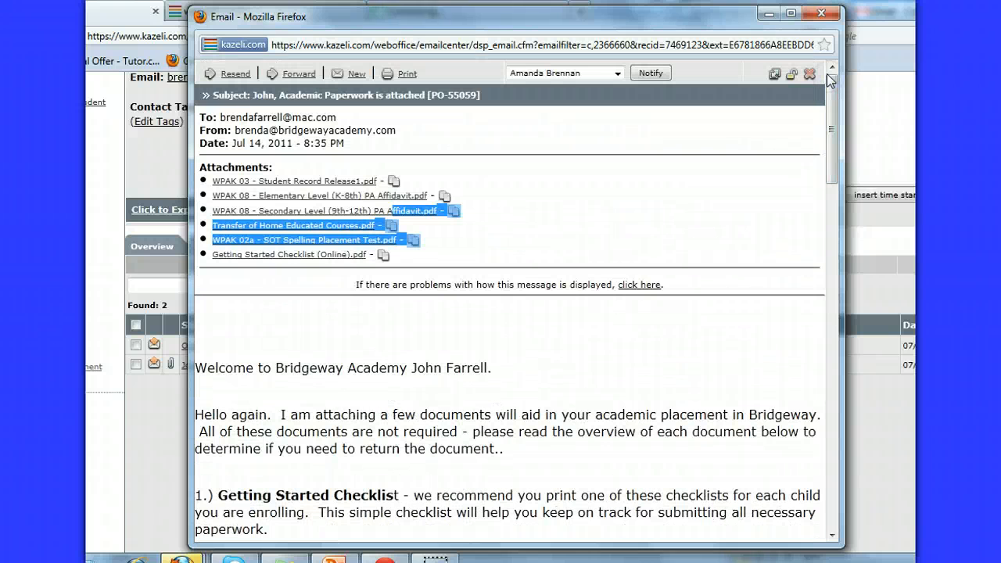
left_click(862, 128)
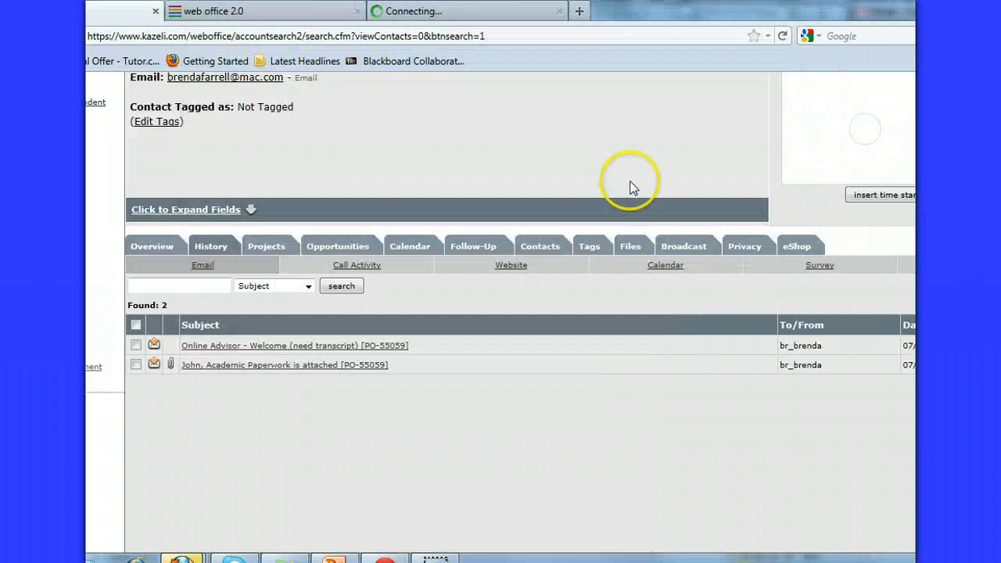
scroll(721, 186, "up", 4)
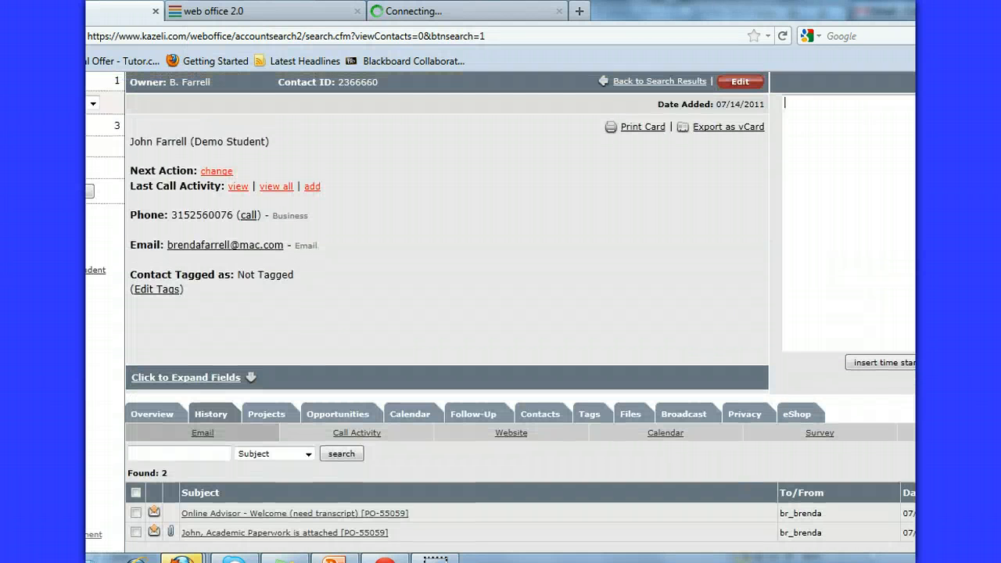
scroll(722, 186, "up", 1)
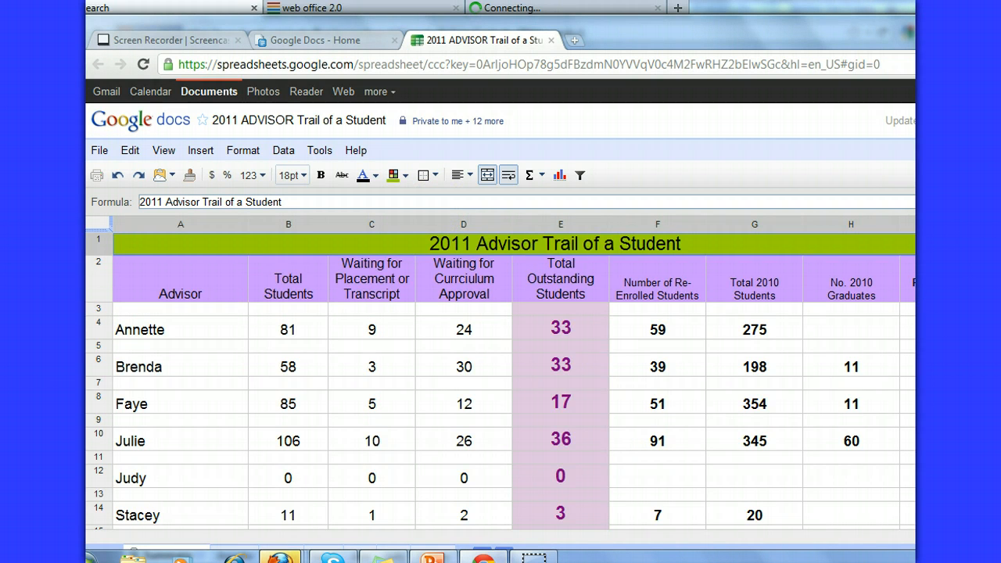
- Examine the per-advisor student figures and totals on the Summary sheet of the 2011 ADVISOR Trail of a Student spreadsheet
scroll(500, 375, "down", 3)
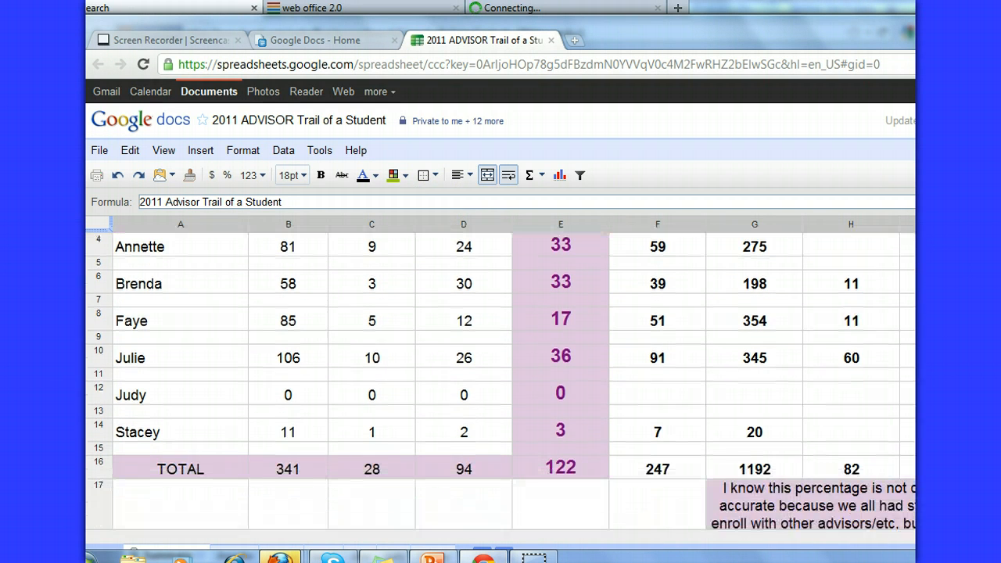
scroll(500, 376, "down", 3)
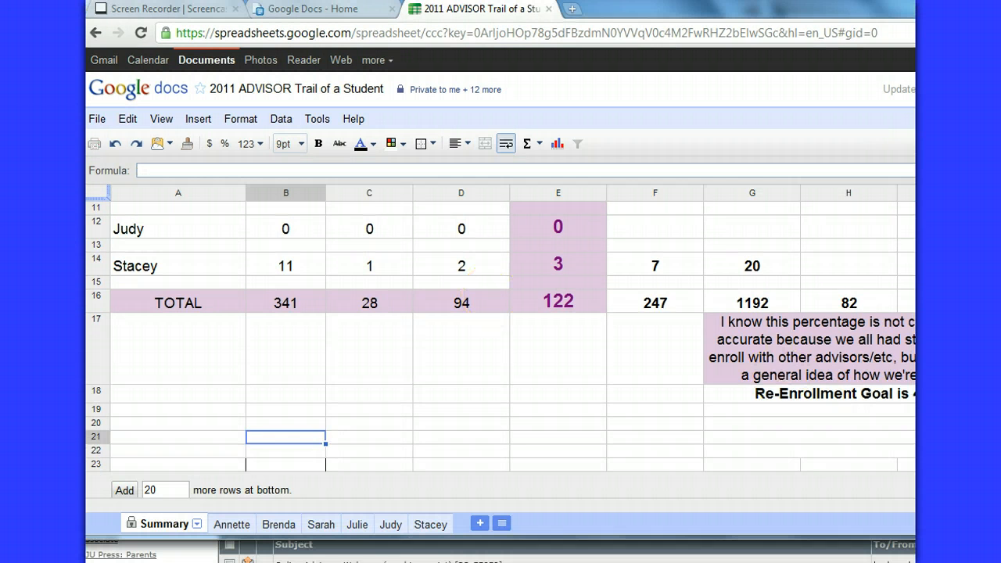
scroll(501, 351, "up", 4)
scroll(500, 351, "up", 1)
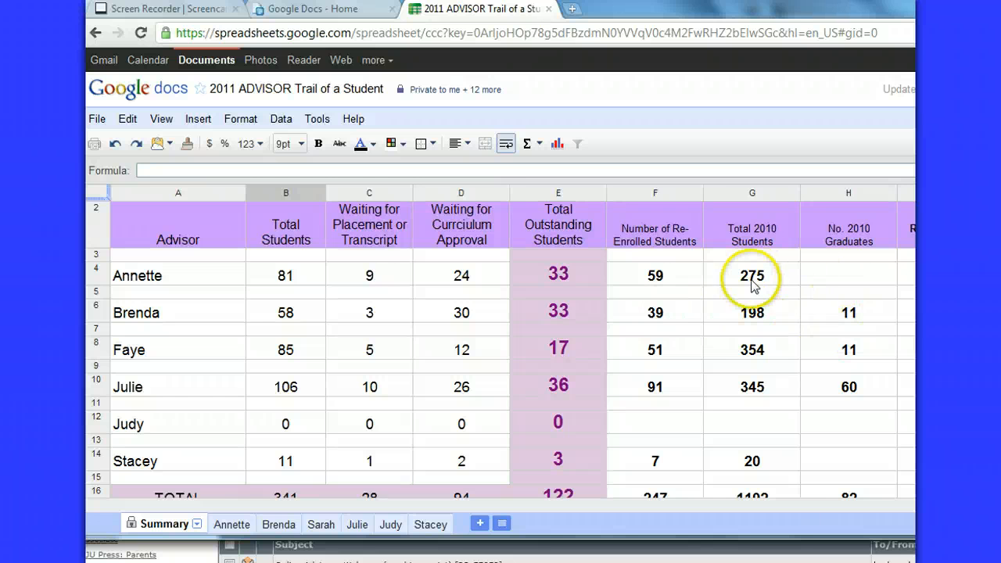
left_click(268, 523)
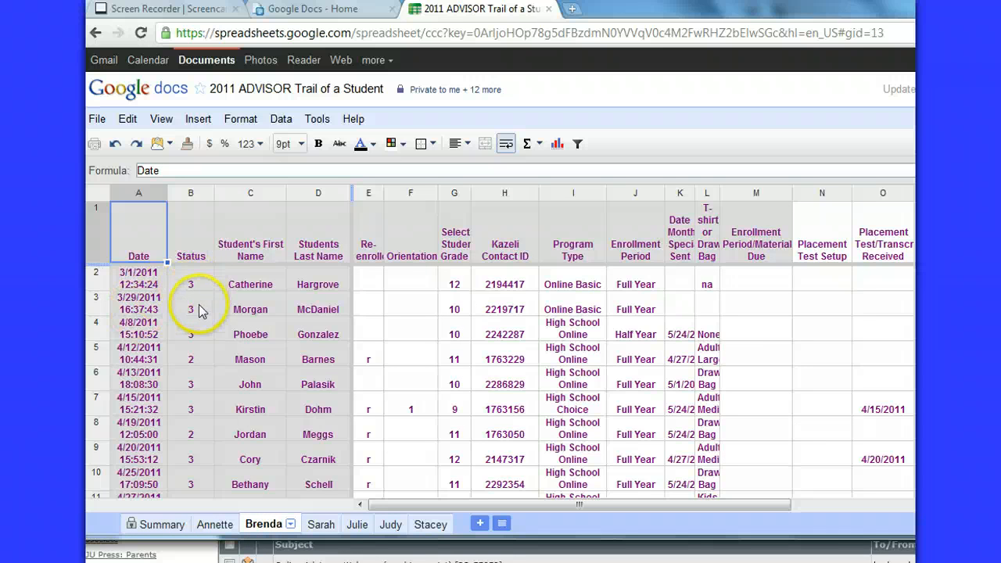
left_click(162, 526)
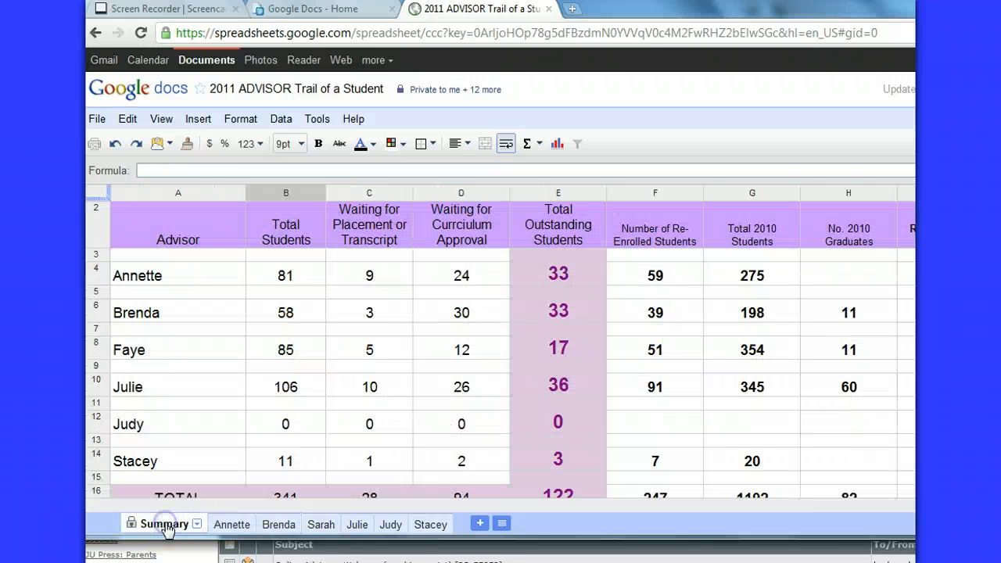
- Open the second advisor's individual sheet and look through its student rows
left_click(266, 526)
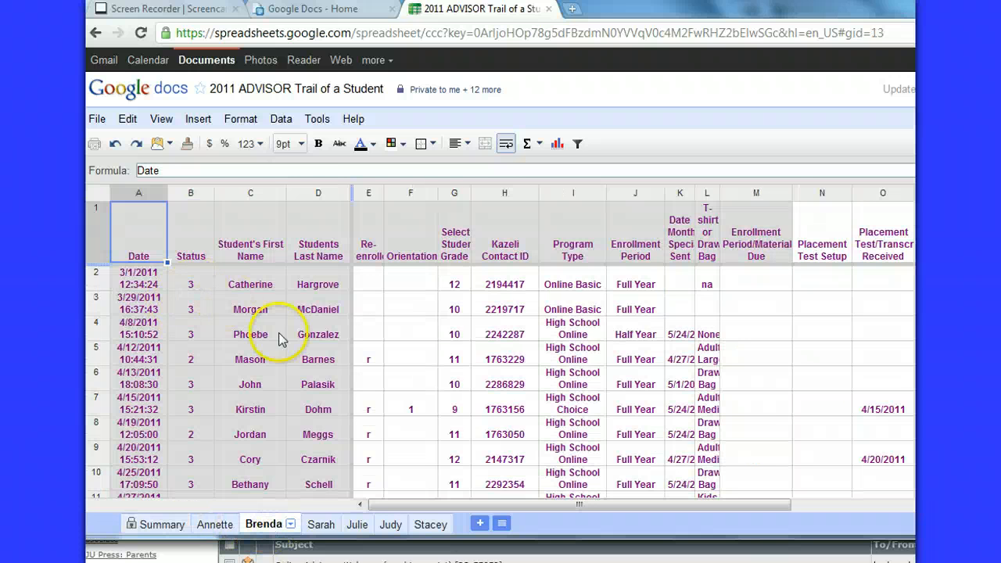
scroll(500, 383, "down", 5)
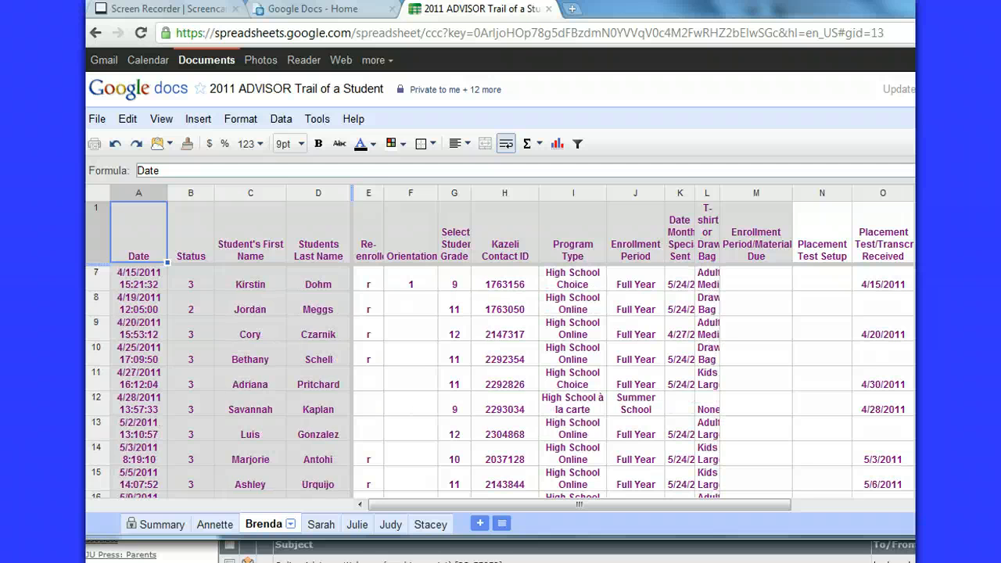
scroll(500, 383, "down", 10)
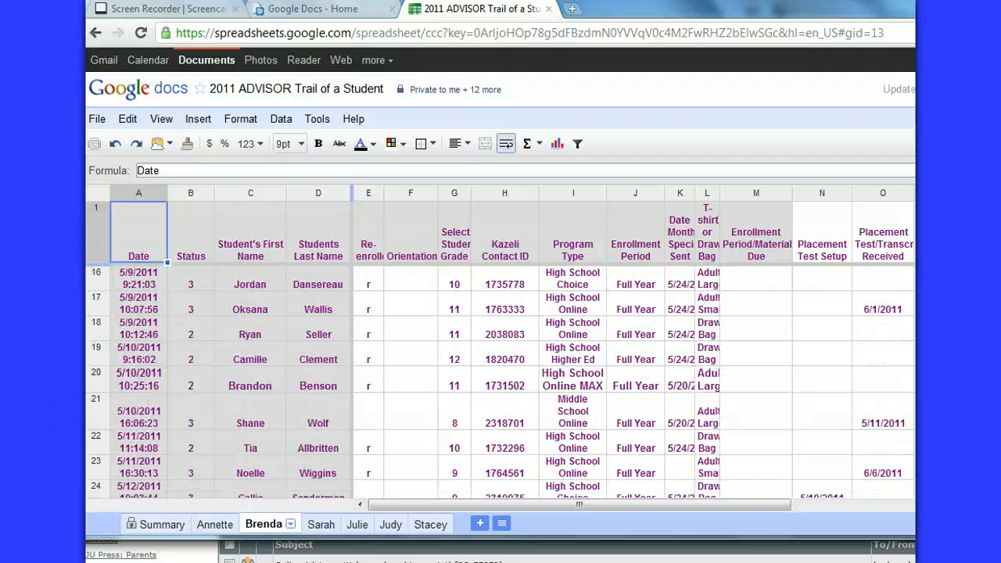
scroll(500, 383, "down", 15)
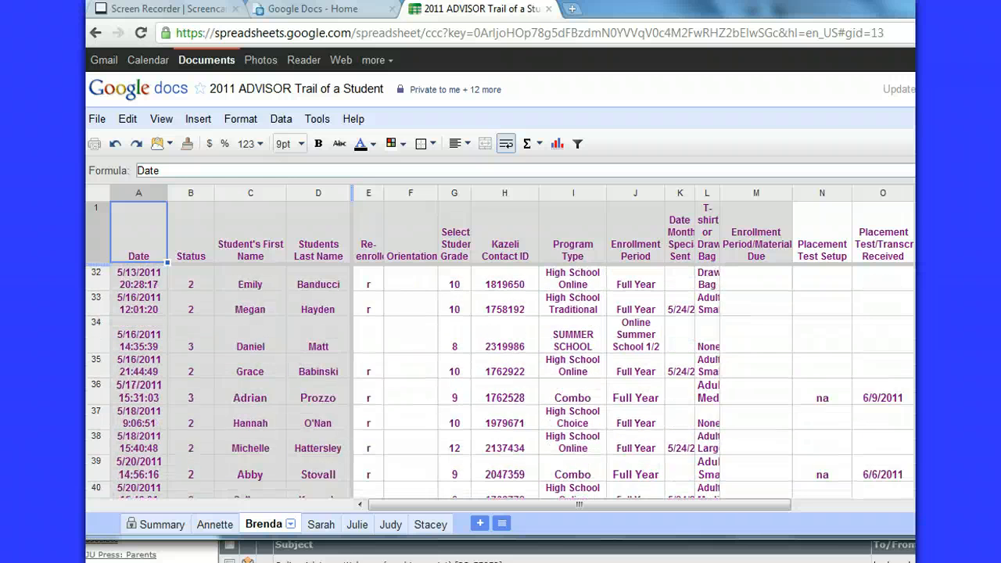
scroll(500, 383, "down", 5)
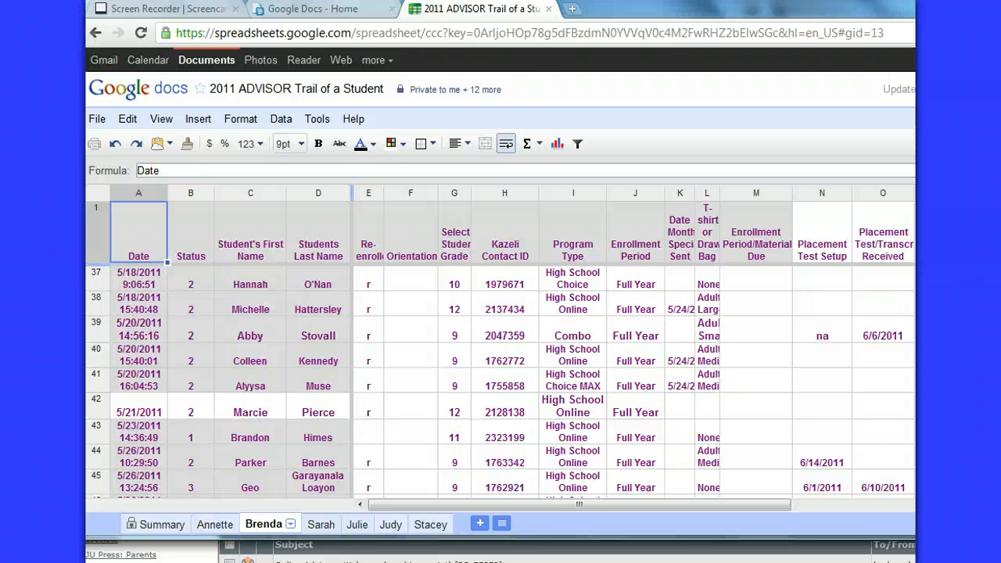
scroll(501, 383, "up", 20)
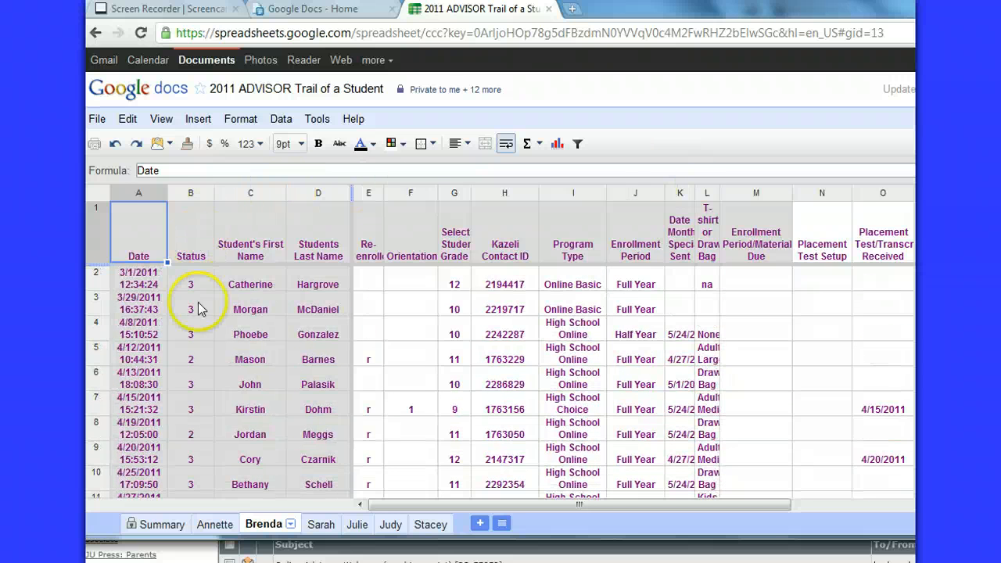
- Sort the advisor's student sheet by the Status column from A to Z
left_click(205, 227)
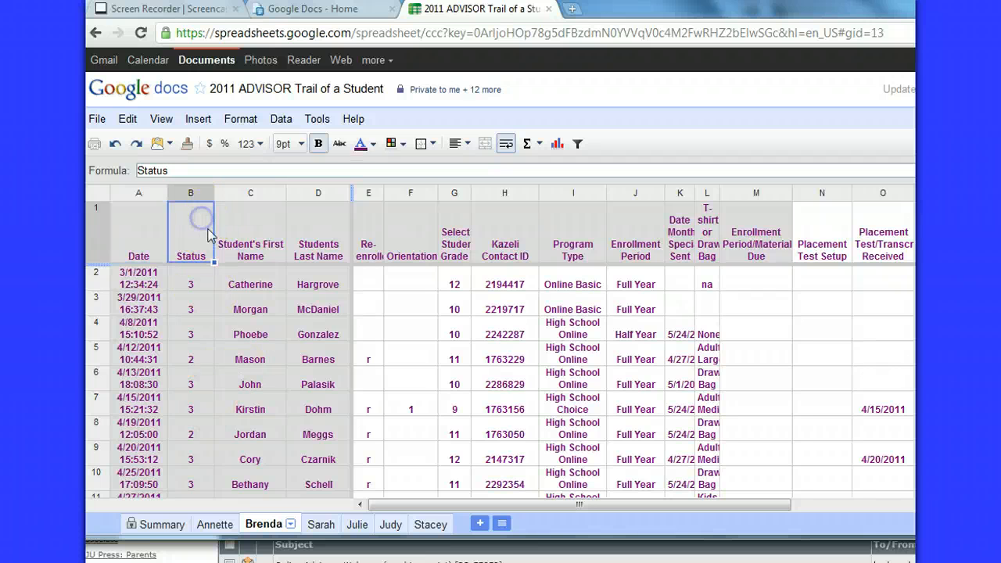
left_click(196, 194)
left_click(205, 195)
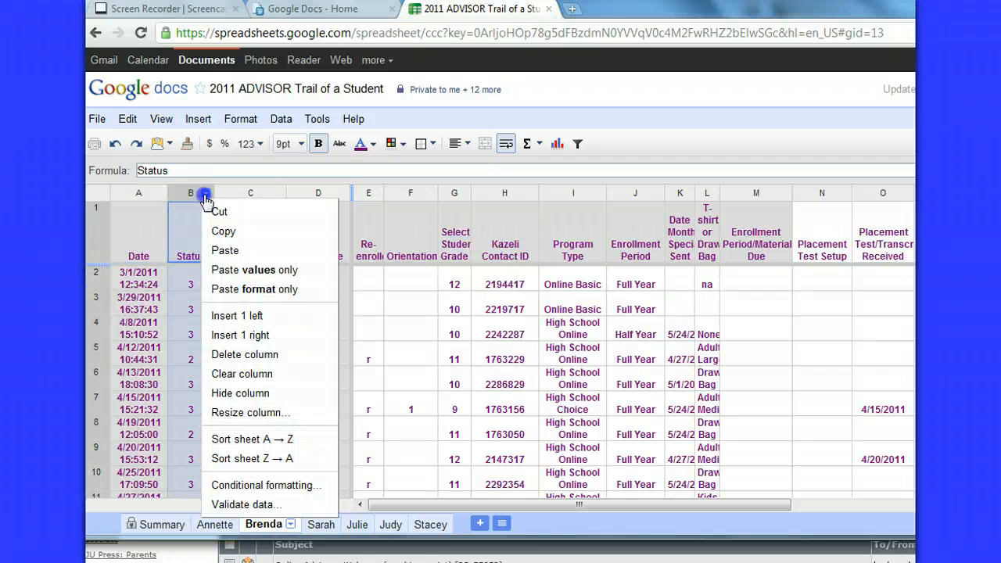
left_click(251, 439)
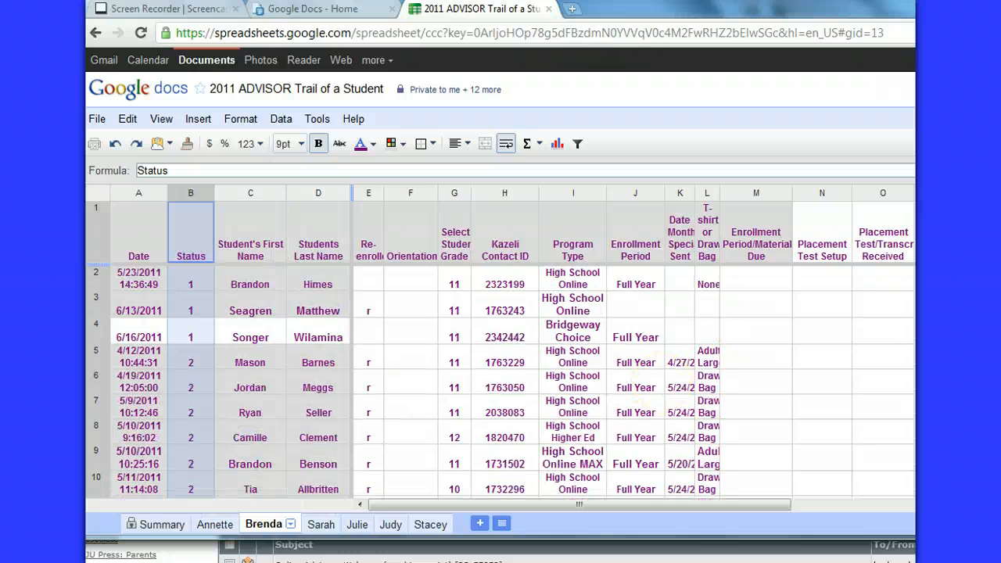
- Examine the student rows grouped by status 1, 2 and 3 through the end of the advisor's sorted list
scroll(501, 383, "down", 14)
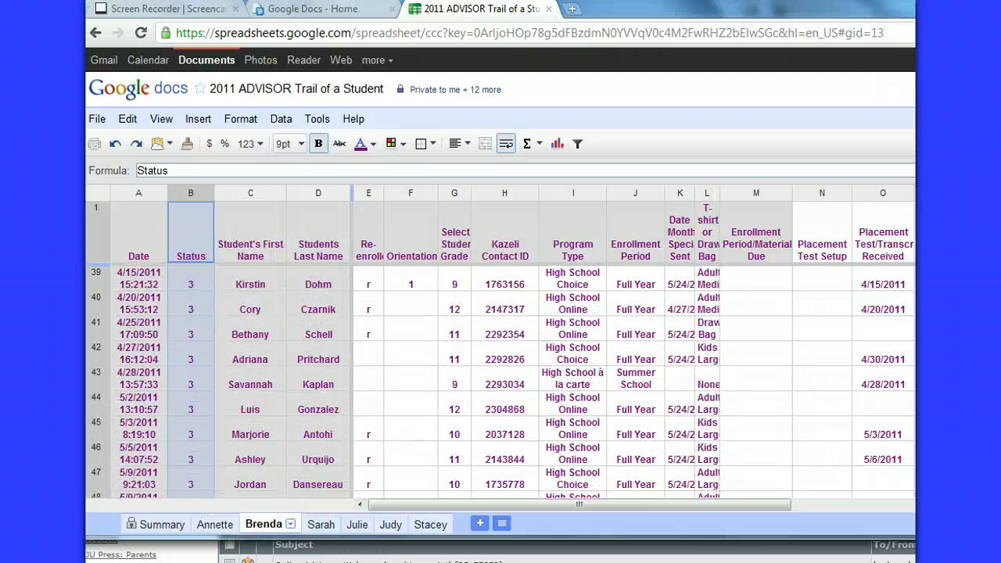
scroll(501, 383, "down", 4)
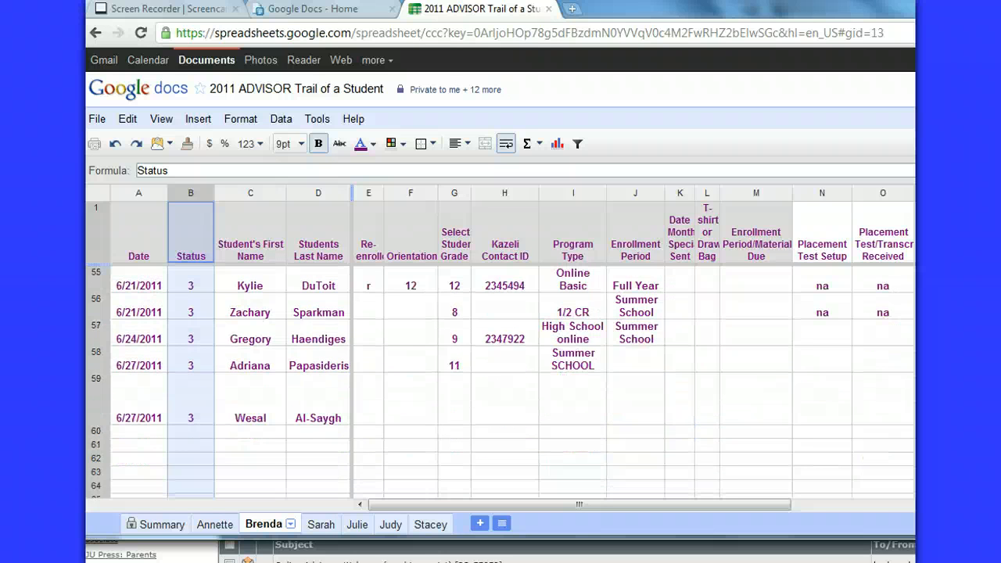
scroll(500, 383, "up", 15)
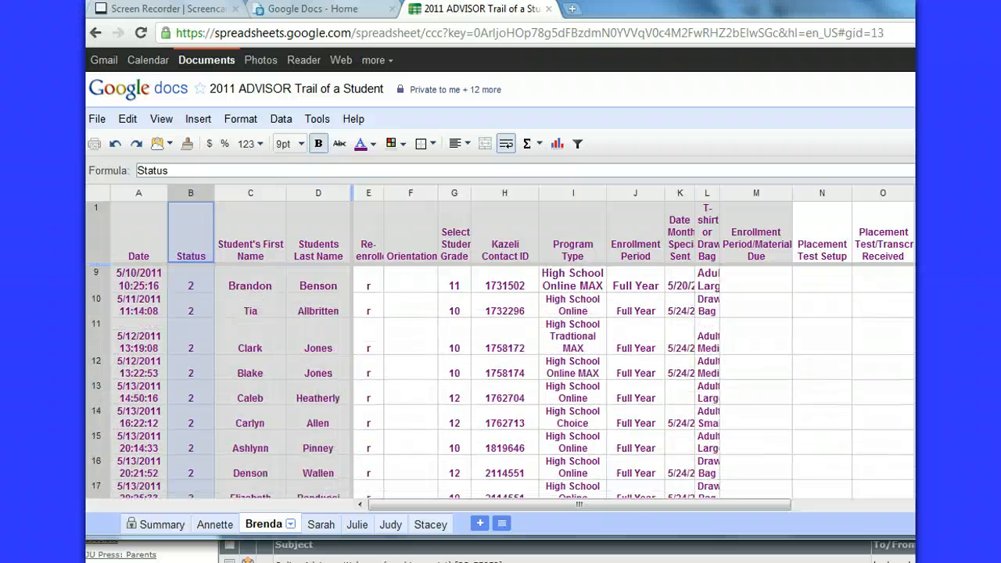
scroll(501, 383, "up", 3)
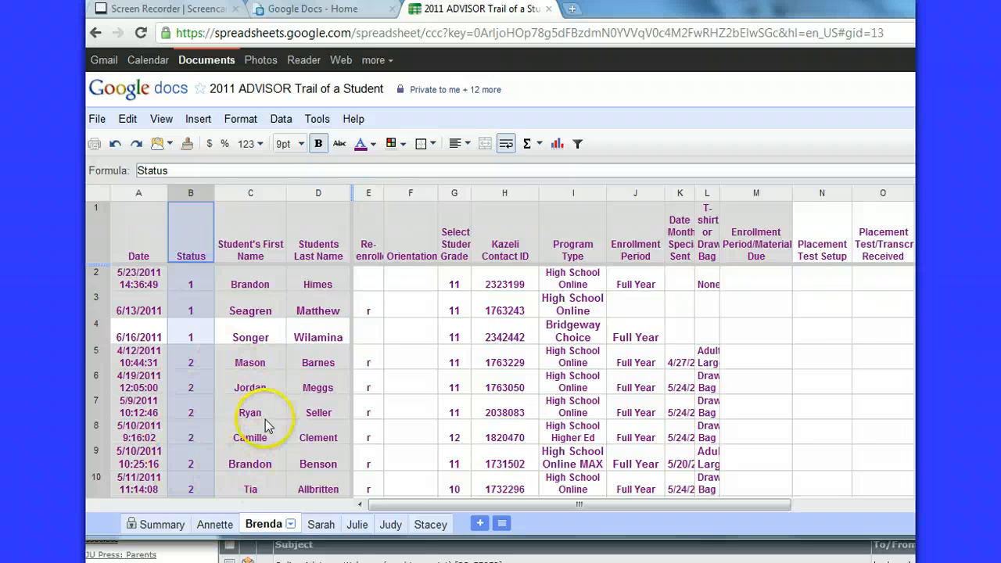
scroll(501, 383, "down", 6)
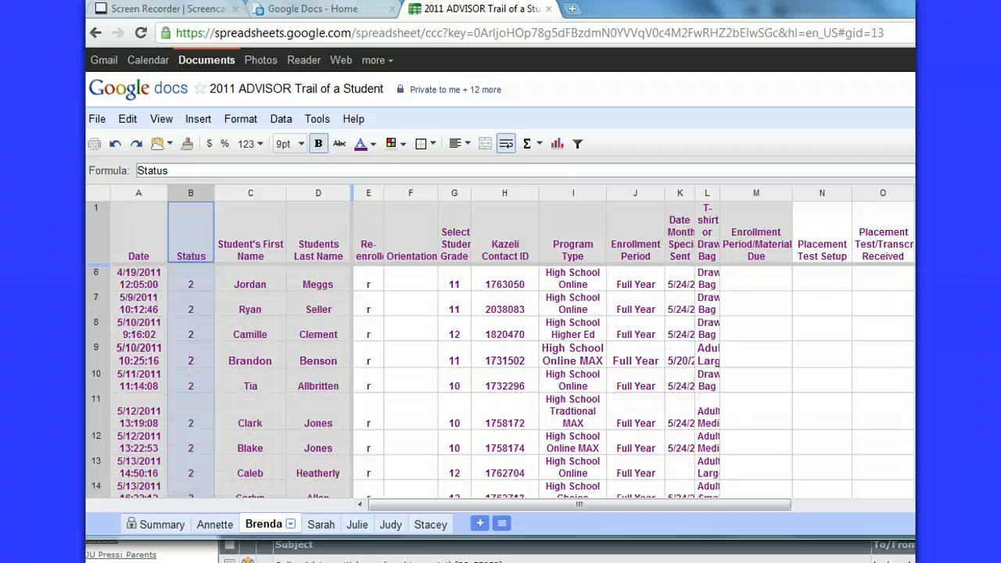
scroll(500, 383, "down", 5)
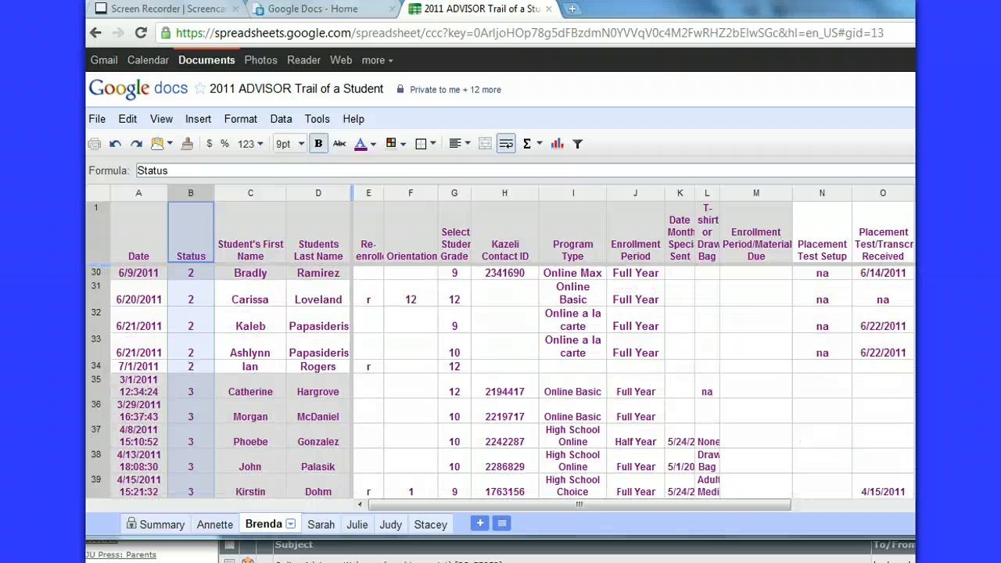
scroll(500, 383, "down", 1)
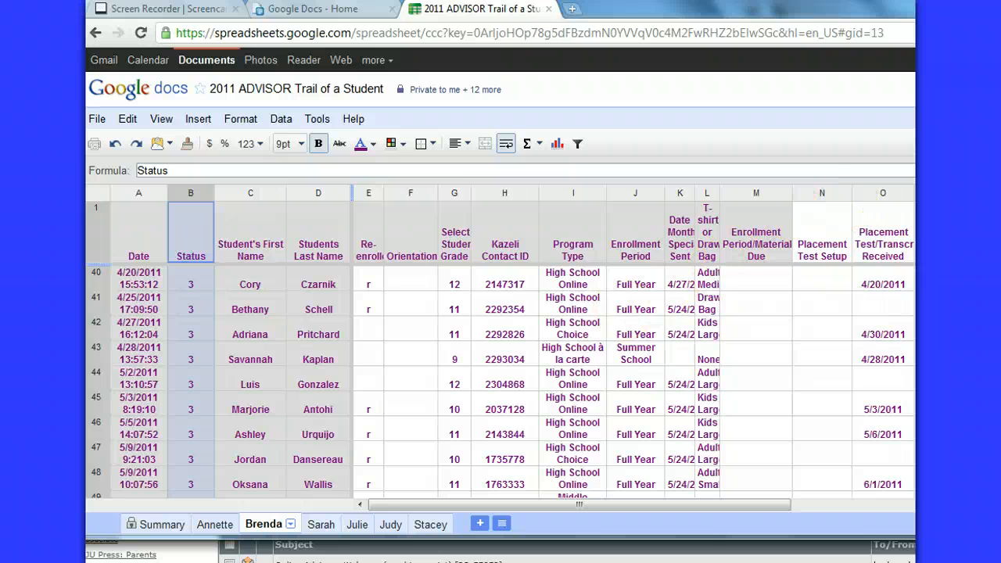
scroll(500, 383, "down", 4)
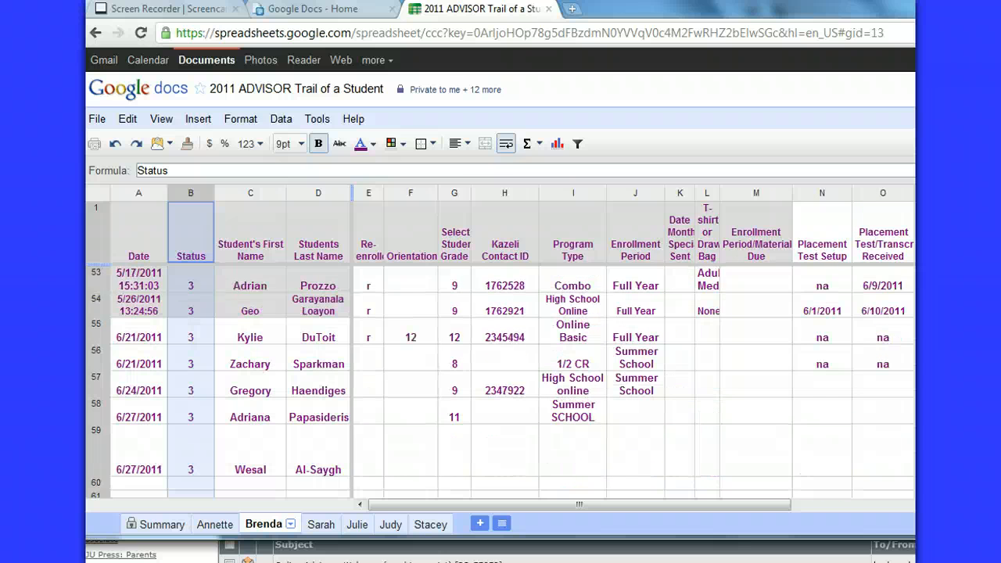
scroll(500, 383, "down", 1)
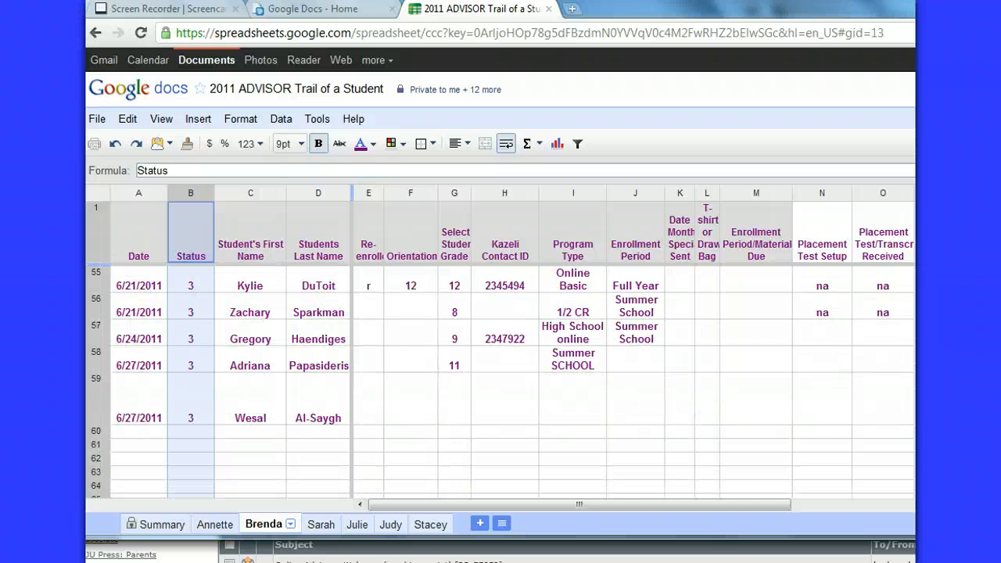
scroll(500, 383, "up", 2)
scroll(500, 383, "down", 2)
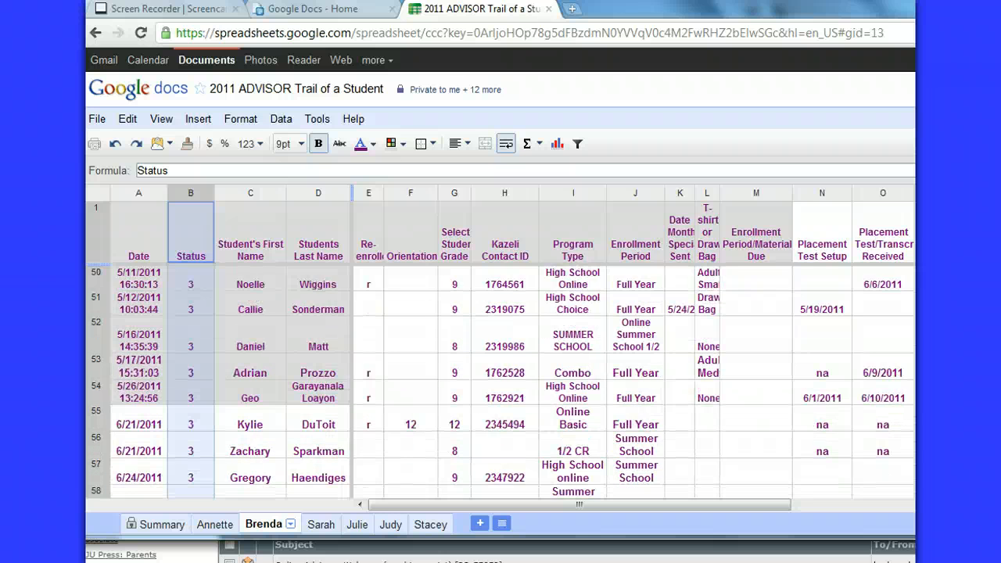